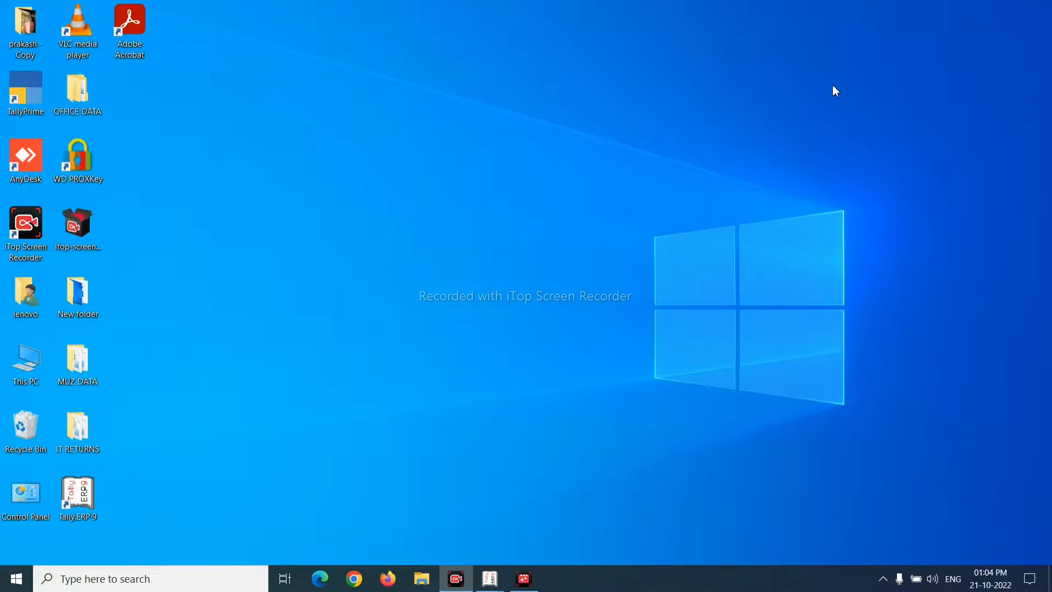
# Open the omsc all data folder on Local Disk (D:) in a maximized File Explorer window
pyautogui.doubleClick(9, 359)
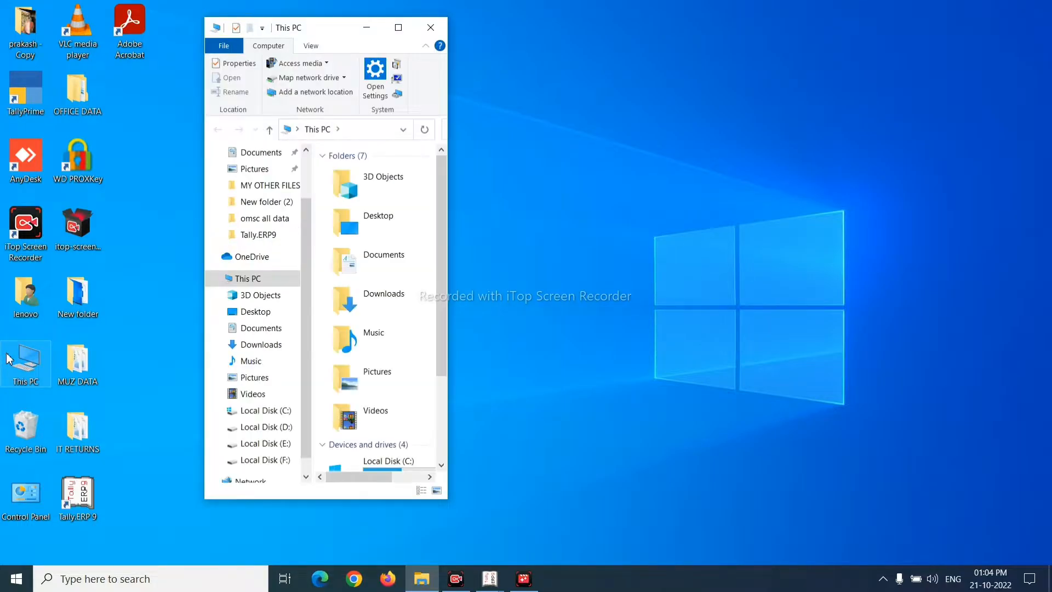
pyautogui.click(398, 29)
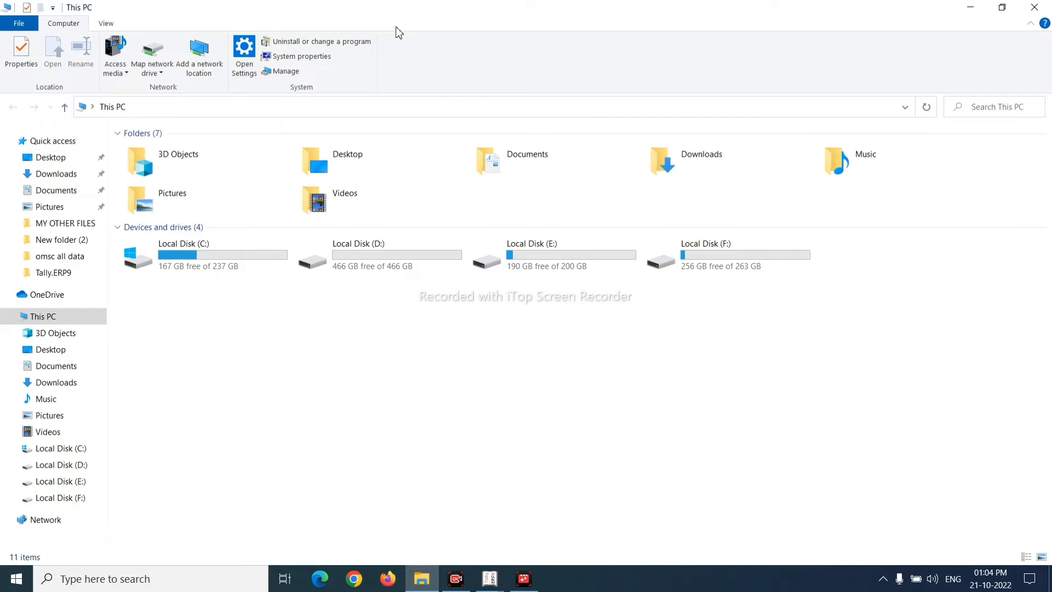
pyautogui.doubleClick(442, 250)
pyautogui.click(566, 187)
pyautogui.doubleClick(566, 187)
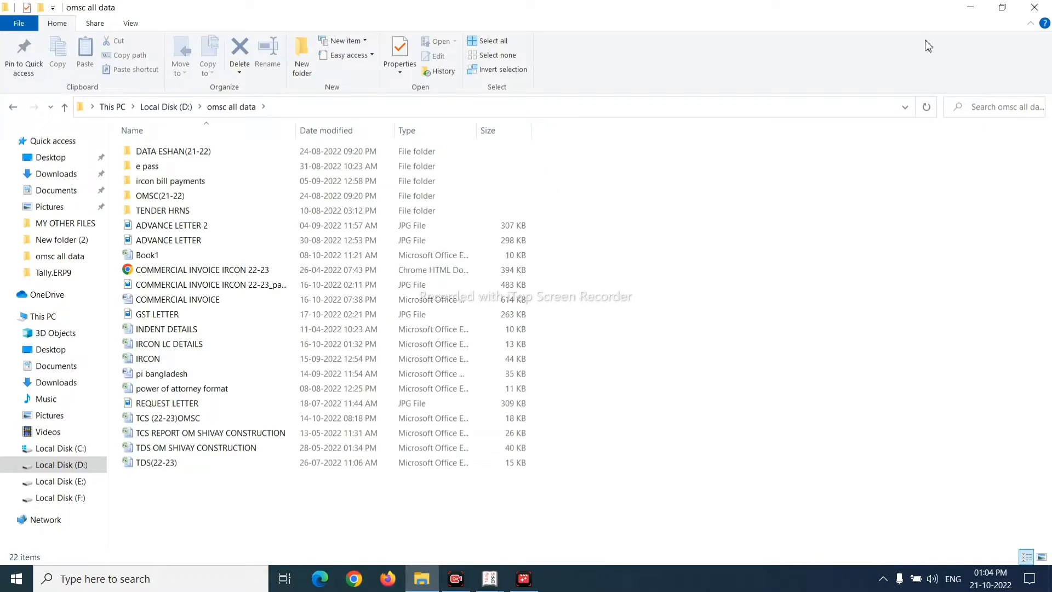
# Look inside the OMSC(21-22) folder and return to omsc all data
pyautogui.click(347, 196)
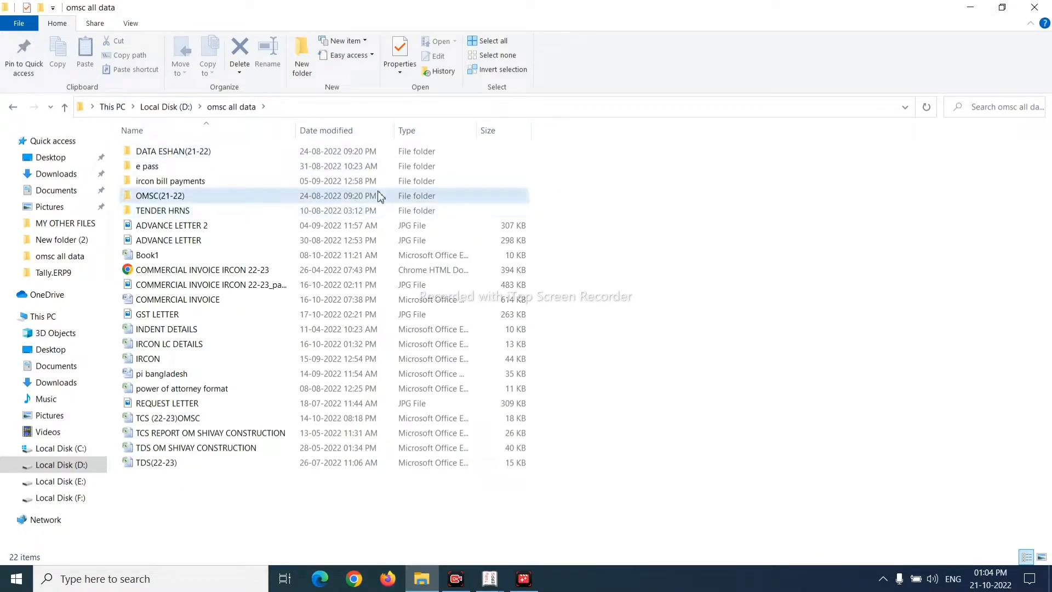
pyautogui.doubleClick(348, 196)
pyautogui.press('BackSpace')
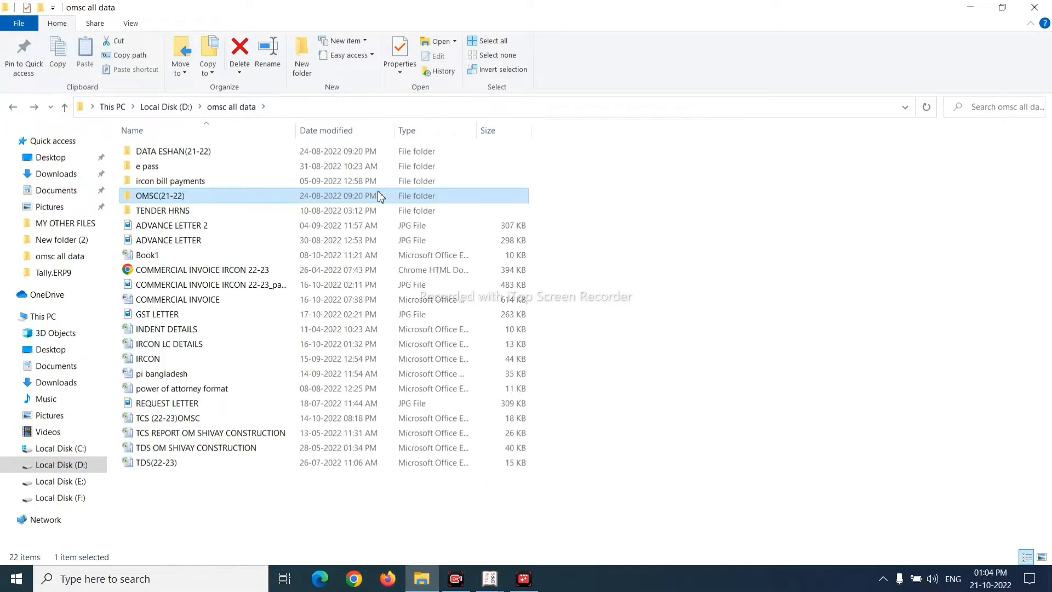
# Launch Tally.ERP 9 by dropping the OMSC(21-22) folder onto its desktop shortcut, and load the company ABC LTD
pyautogui.click(1002, 8)
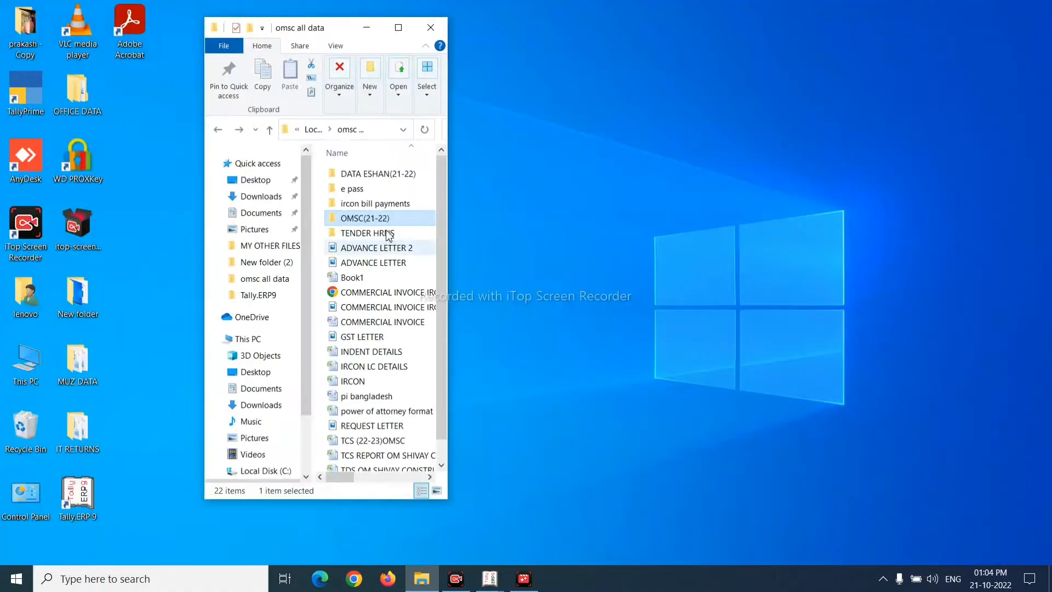
pyautogui.moveTo(359, 218); pyautogui.dragTo(96, 490)
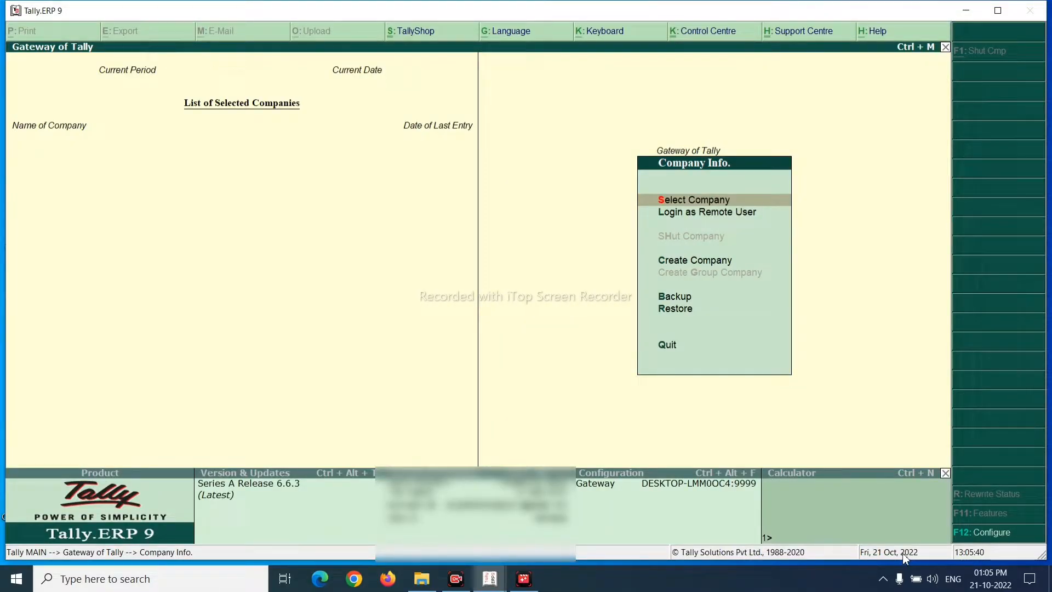
pyautogui.press('Return')
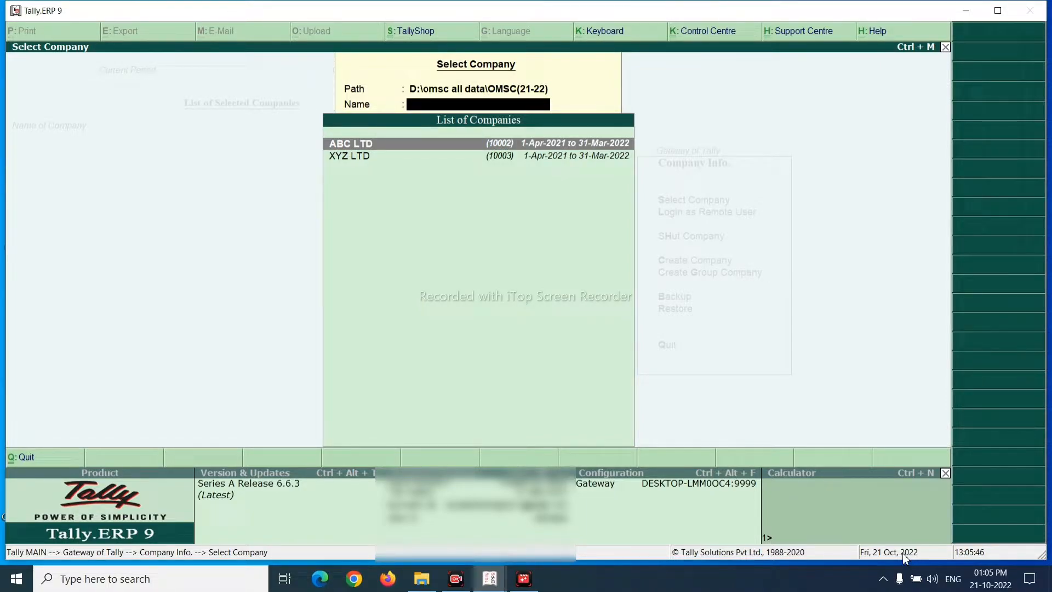
pyautogui.press('Return')
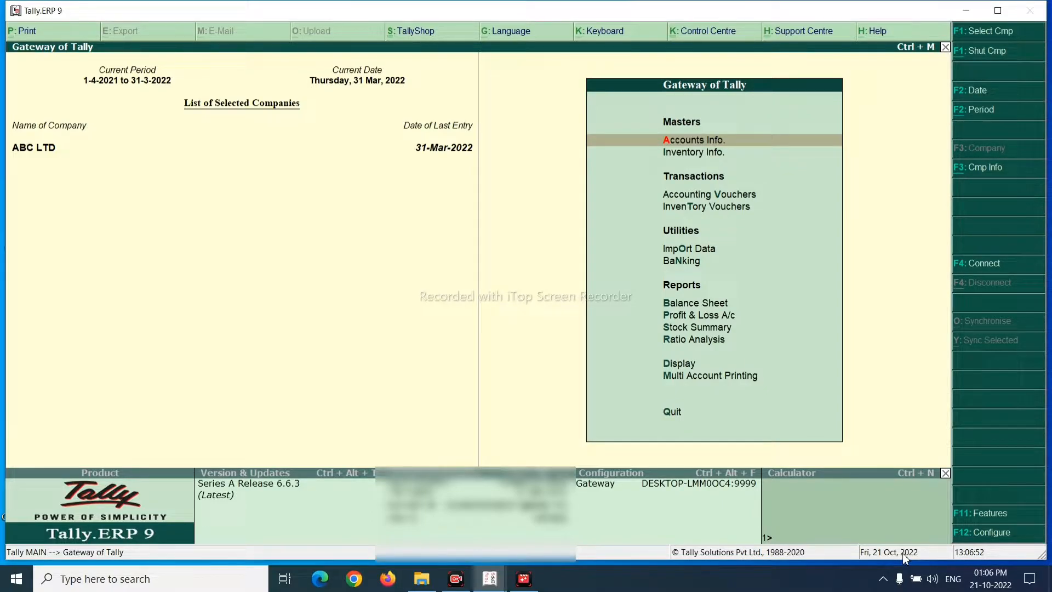
# Load XYZ LTD as a second company alongside ABC LTD
pyautogui.hotkey('alt', 'F3')
pyautogui.press('Down')
pyautogui.press('Down')
pyautogui.press('Down')
pyautogui.press('Up')
pyautogui.press('s')
pyautogui.press('Down')
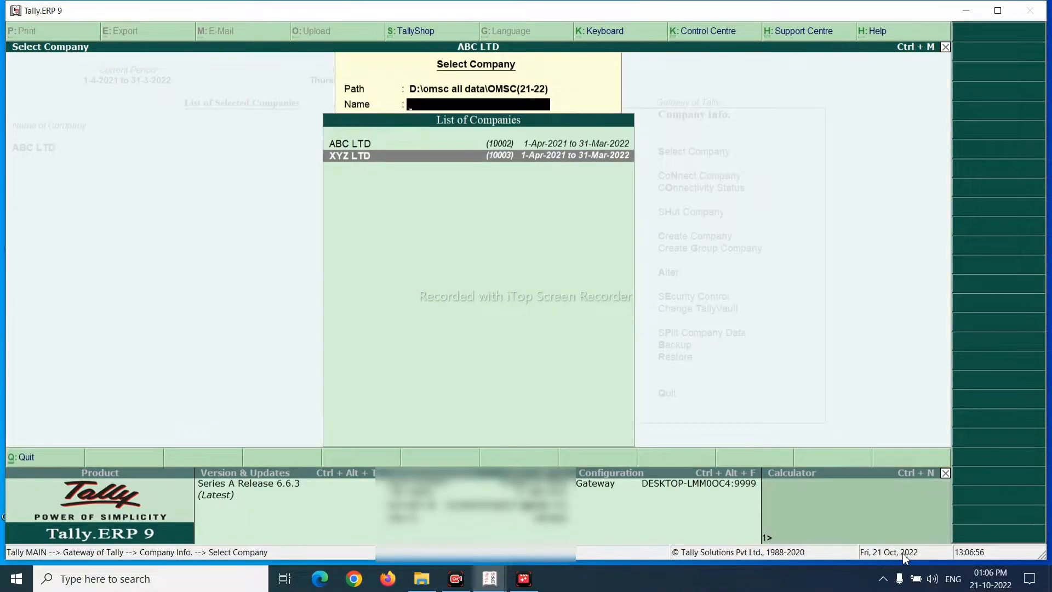
pyautogui.press('Return')
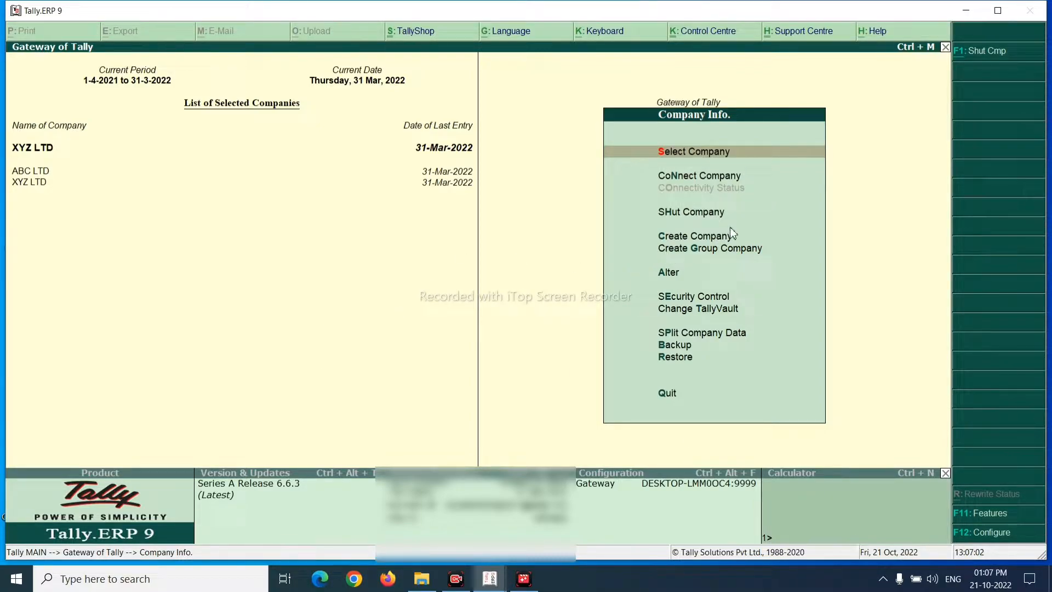
pyautogui.click(723, 251)
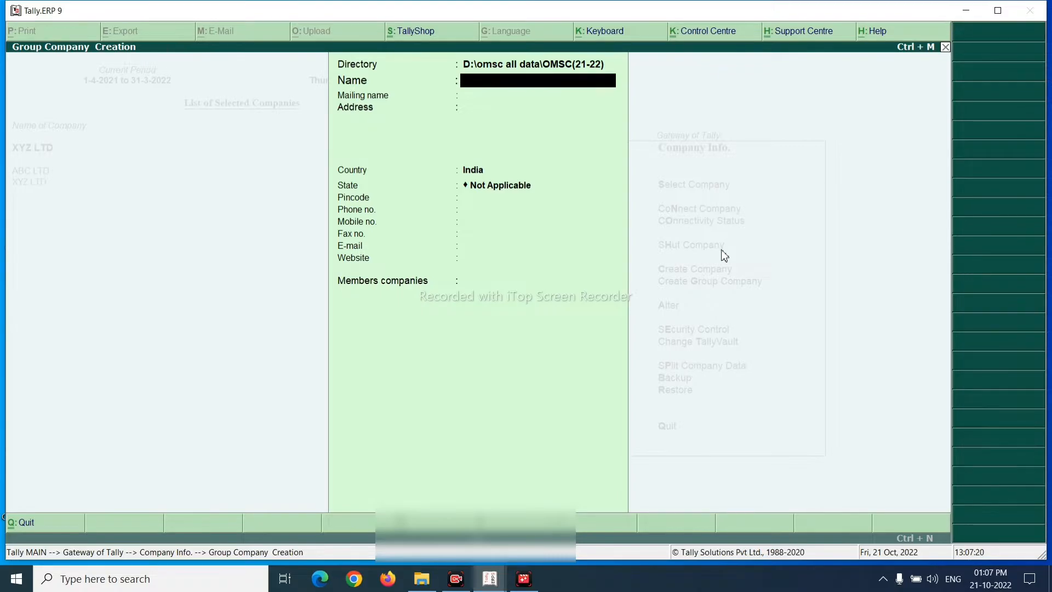
pyautogui.press('Escape')
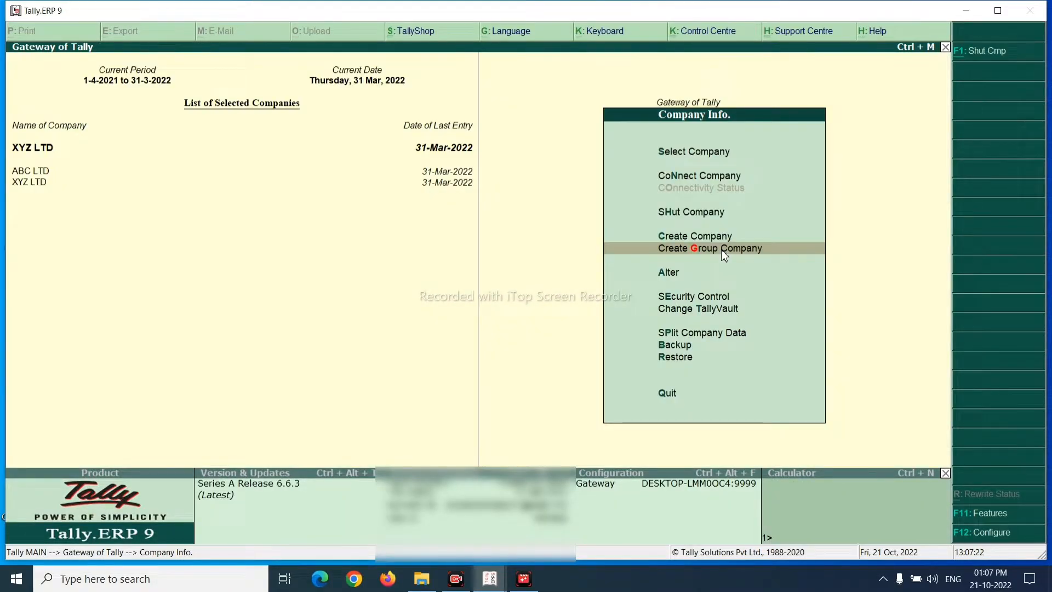
pyautogui.press('Up')
pyautogui.press('Up')
pyautogui.press('Up')
pyautogui.press('Up')
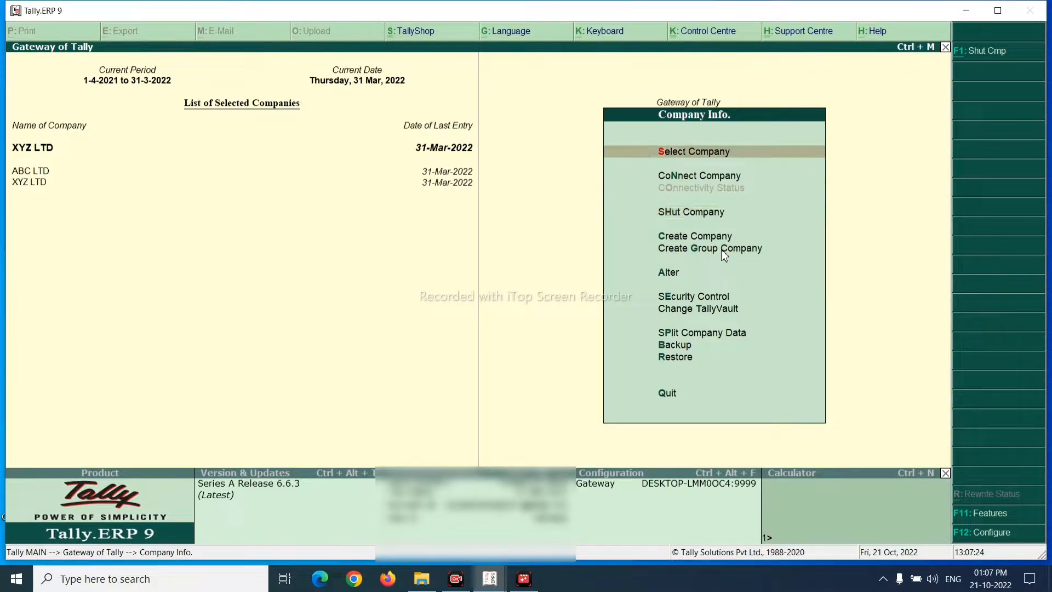
# Shut all open companies and load only ABC LTD
pyautogui.press('Down')
pyautogui.press('Down')
pyautogui.press('Return')
pyautogui.press('Return')
pyautogui.press('Return')
pyautogui.press('Return')
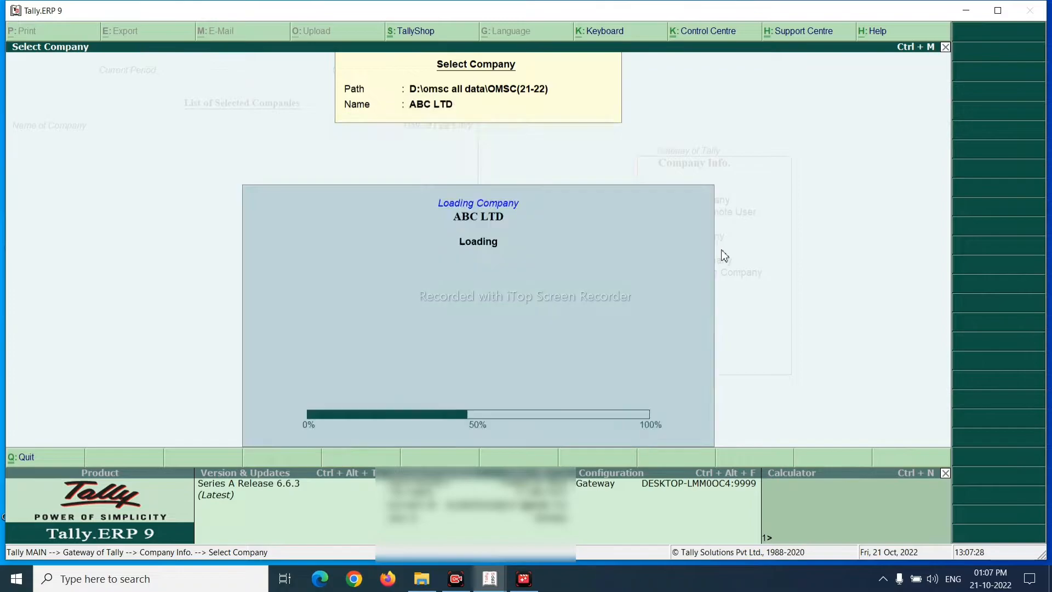
# Alter the company ABC LTD, renaming it ABC LTD(BENGAL), and save the change
pyautogui.press('a')
pyautogui.press('Return')
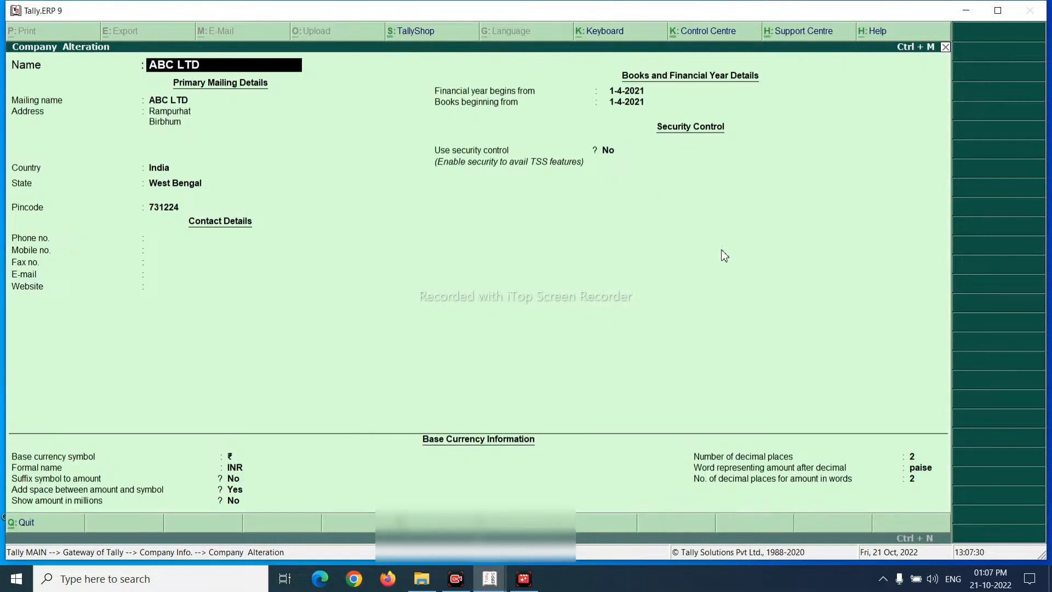
pyautogui.write('(BDNGL')
pyautogui.press('BackSpace')
pyautogui.press('BackSpace')
pyautogui.press('BackSpace')
pyautogui.press('BackSpace')
pyautogui.write('ENGAL)')
pyautogui.hotkey('ctrl', 'a')
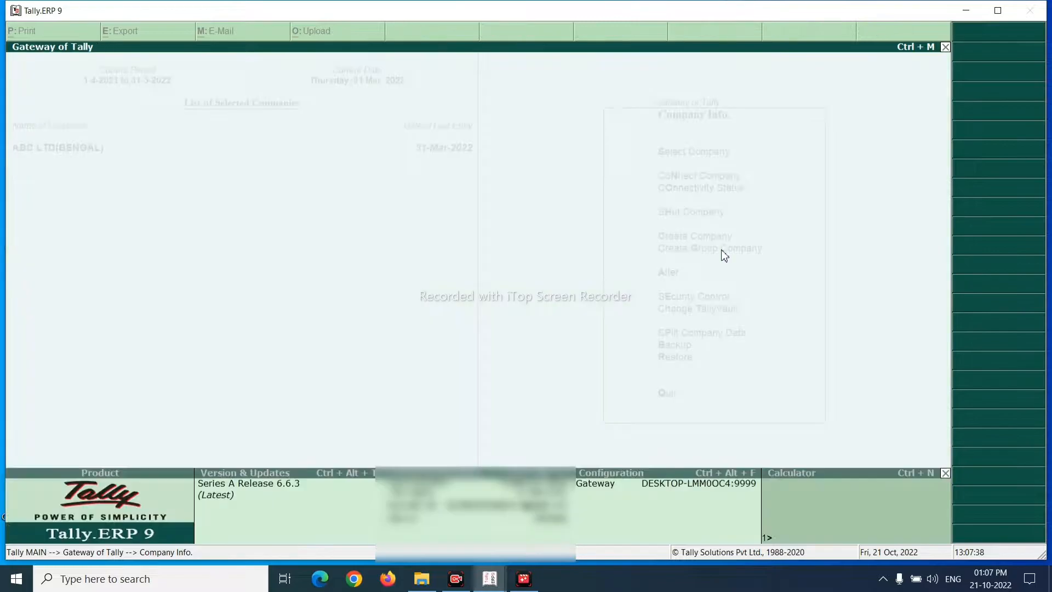
# Shut ABC LTD(BENGAL) and load XYZ LTD in its place
pyautogui.press('Escape')
pyautogui.press('Up')
pyautogui.press('Up')
pyautogui.press('Return')
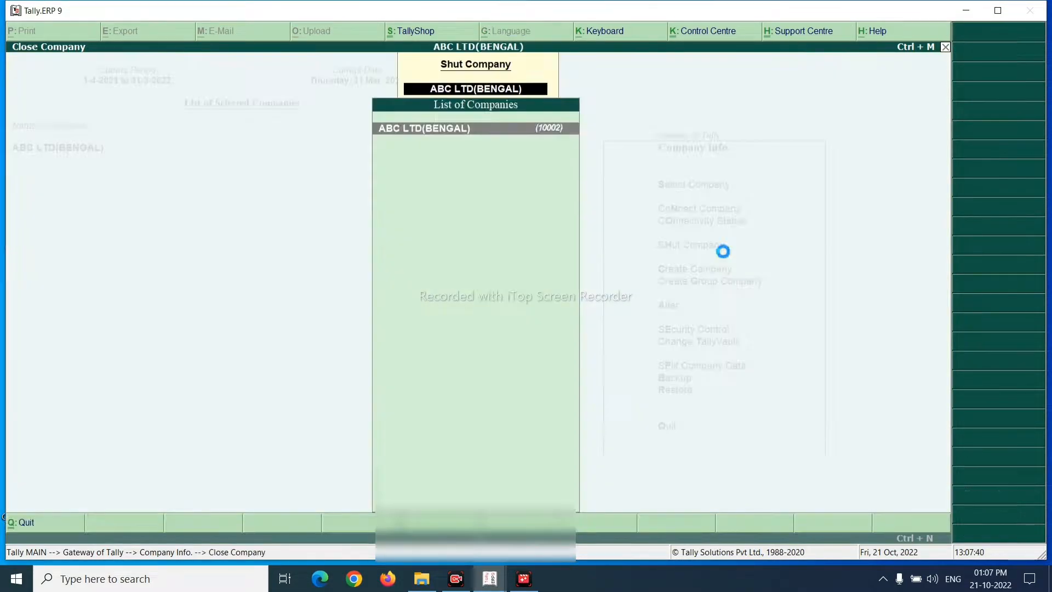
pyautogui.press('Return')
pyautogui.press('Down')
pyautogui.press('Return')
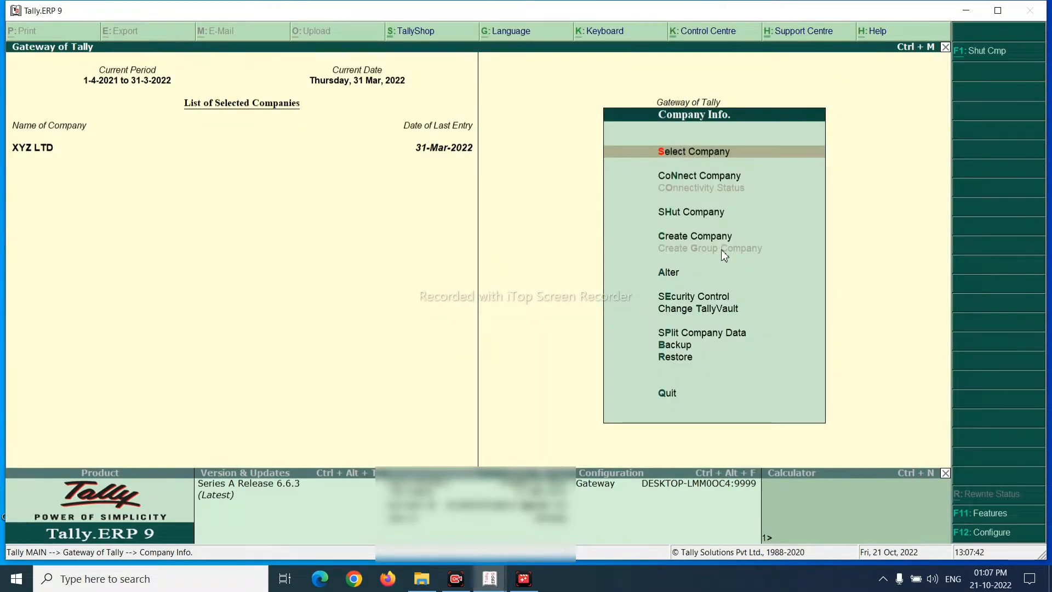
# Alter the company XYZ LTD, renaming it ABC LTD(BIHAR), save it and return to the Gateway of Tally
pyautogui.press('a')
pyautogui.press('Return')
pyautogui.write('ABNC')
pyautogui.press('BackSpace')
pyautogui.press('BackSpace')
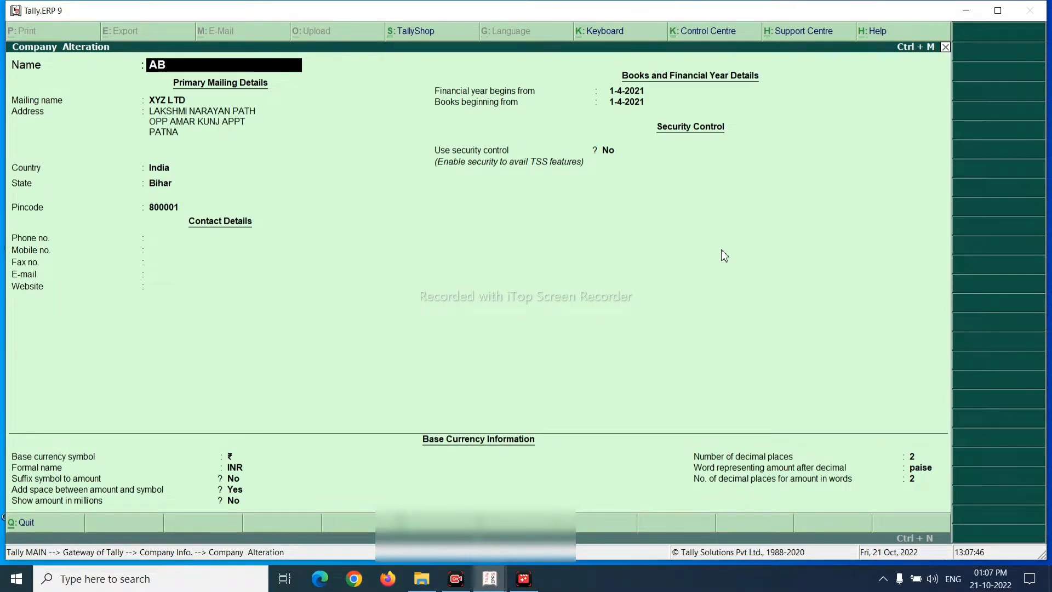
pyautogui.write('C LR')
pyautogui.press('BackSpace')
pyautogui.write('TD(BIHAR)')
pyautogui.hotkey('ctrl', 'a')
pyautogui.press('Escape')
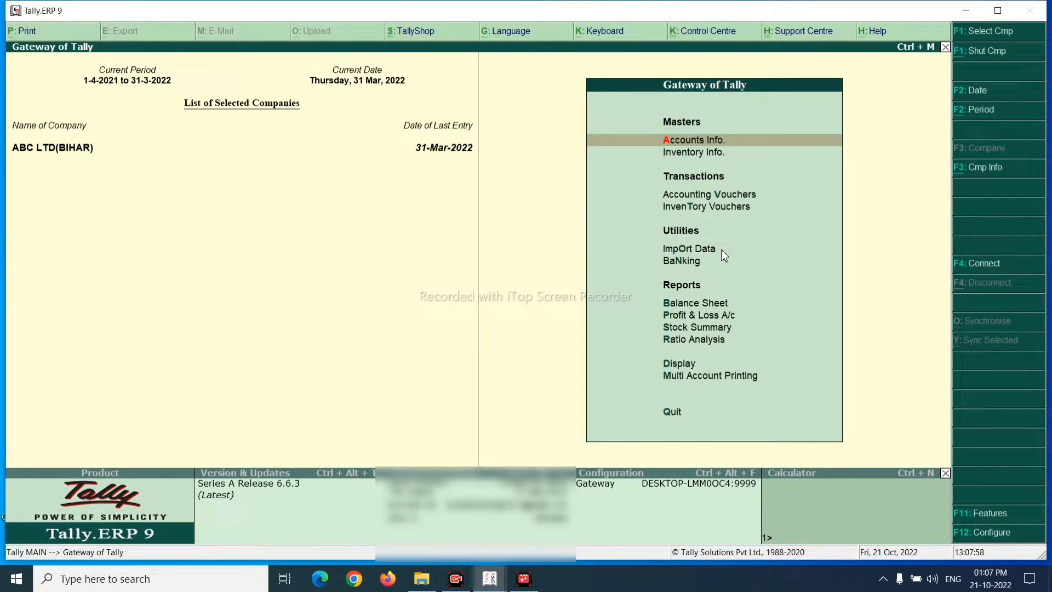
# Load ABC LTD(BENGAL) alongside the open ABC LTD(BIHAR)
pyautogui.press('Down')
pyautogui.press('Down')
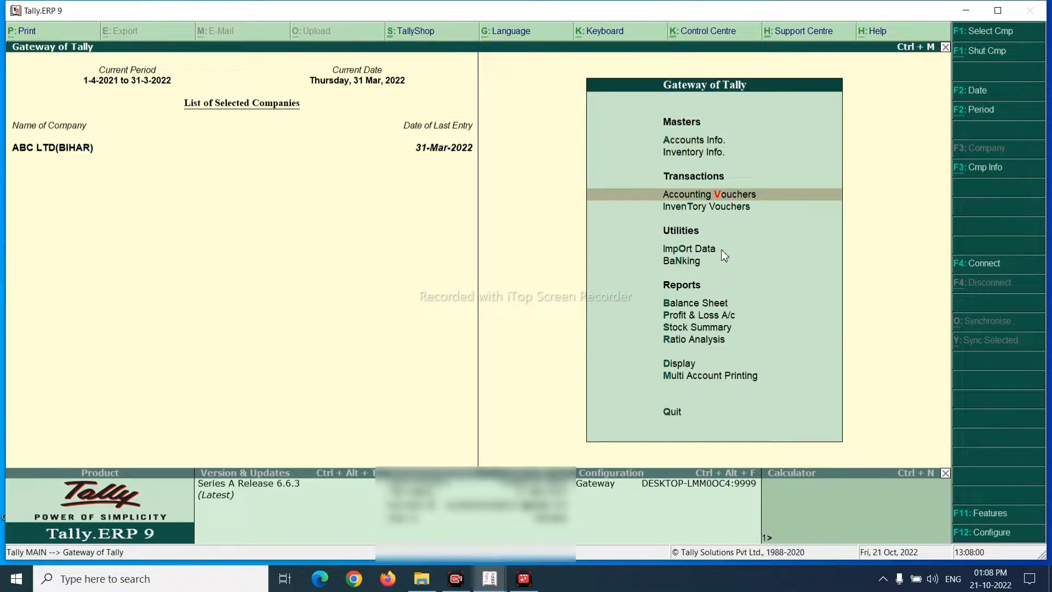
pyautogui.press('Down')
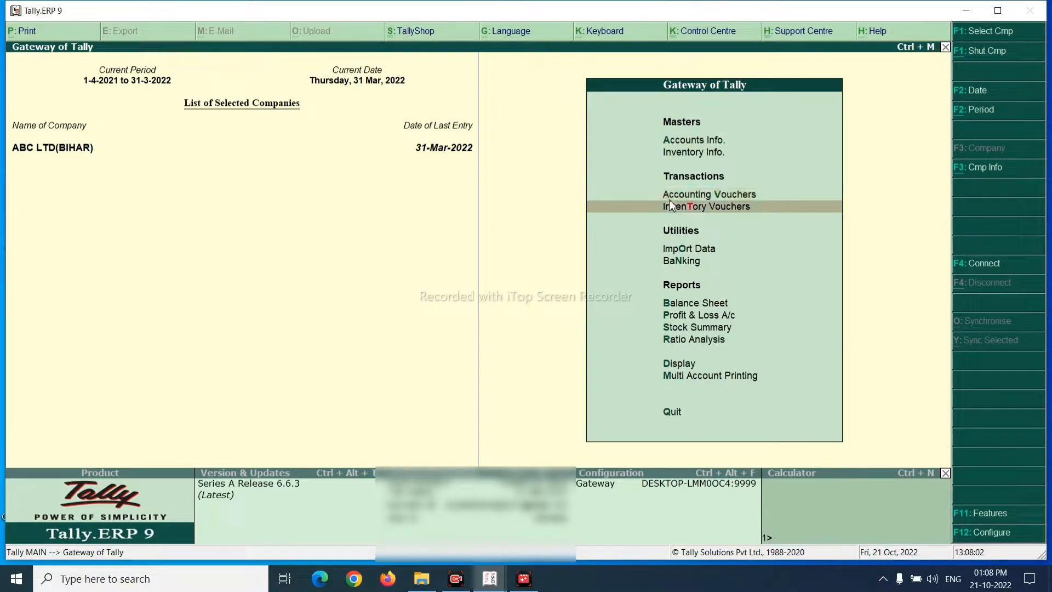
pyautogui.hotkey('alt', 'F3')
pyautogui.press('Down')
pyautogui.press('Down')
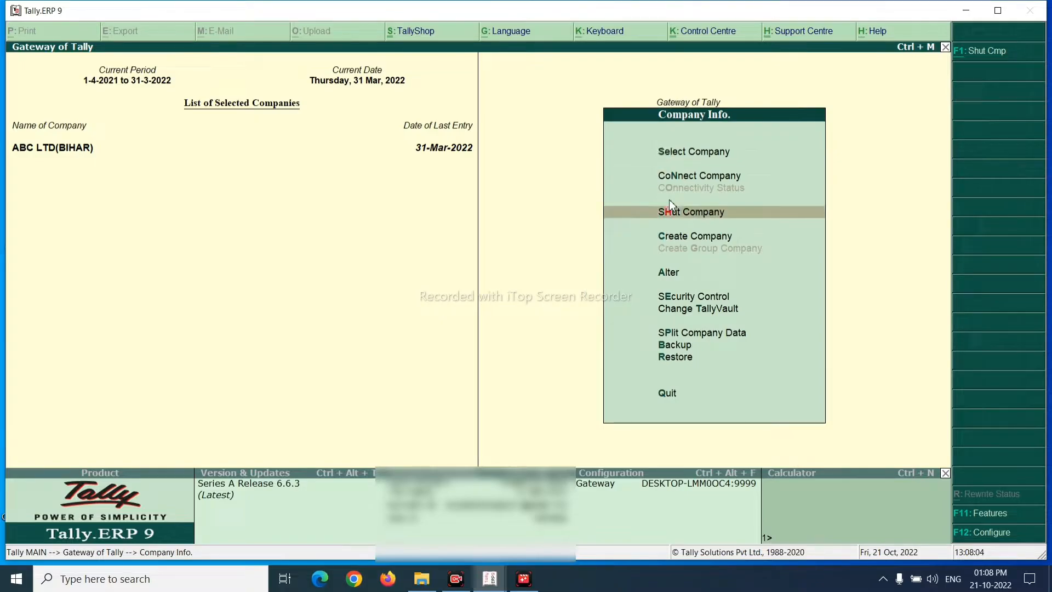
pyautogui.press('Up')
pyautogui.press('Return')
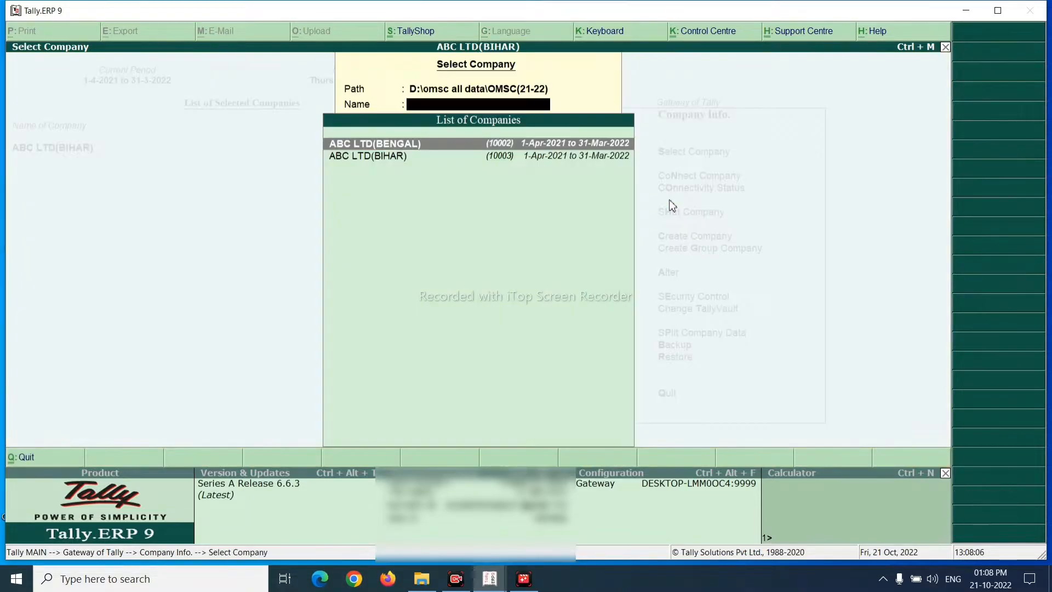
pyautogui.press('Down')
pyautogui.press('Up')
pyautogui.press('Return')
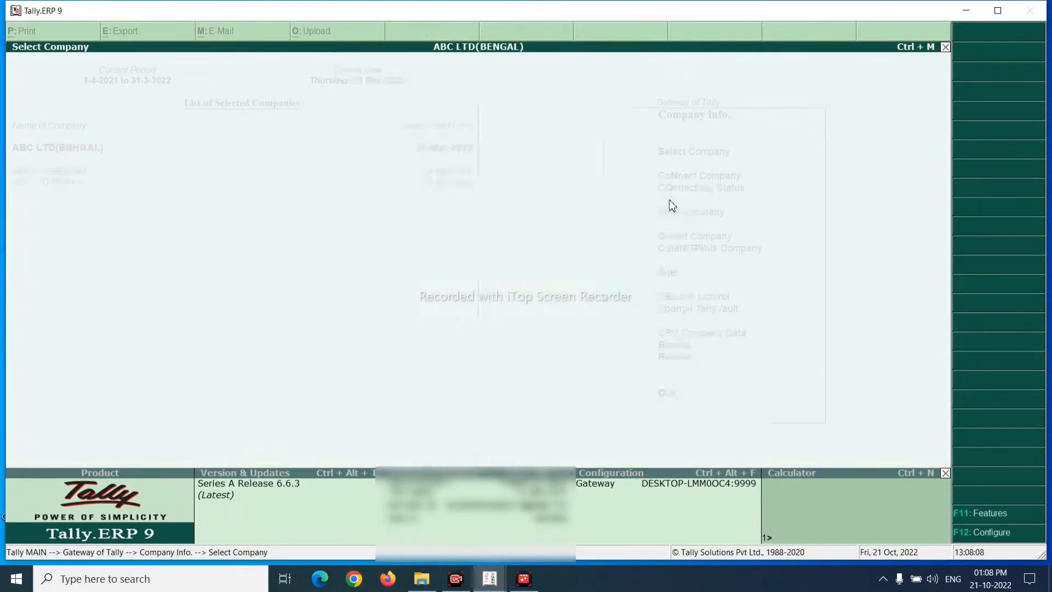
# Start a new group company named ABC LTD with the same mailing name, leaving the address blank and India as country
pyautogui.press('Down')
pyautogui.press('Down')
pyautogui.press('Down')
pyautogui.press('Down')
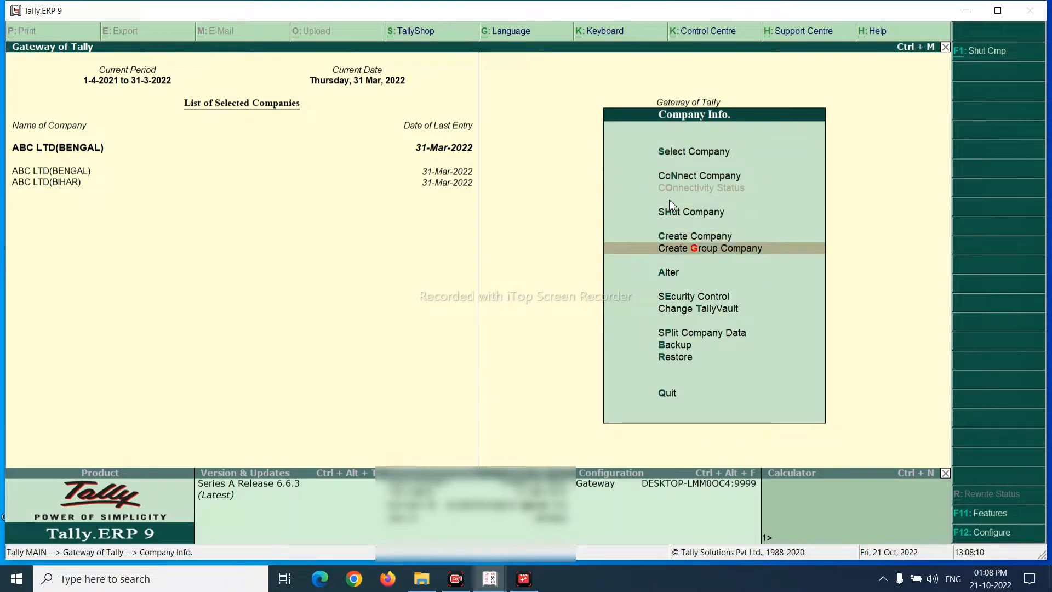
pyautogui.press('Return')
pyautogui.write('ABC LTD')
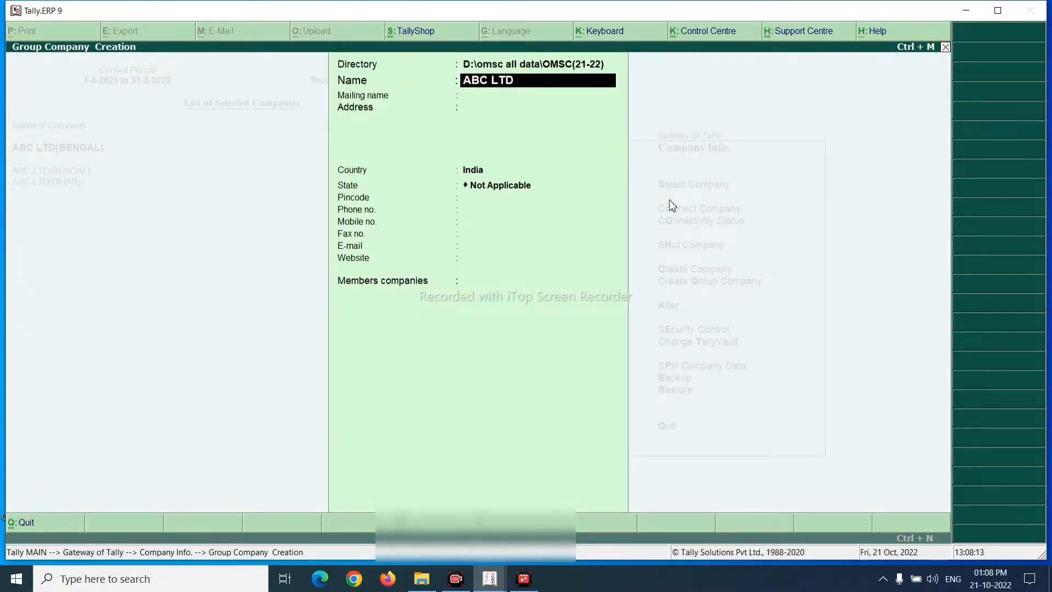
pyautogui.press('Return')
pyautogui.press('Return')
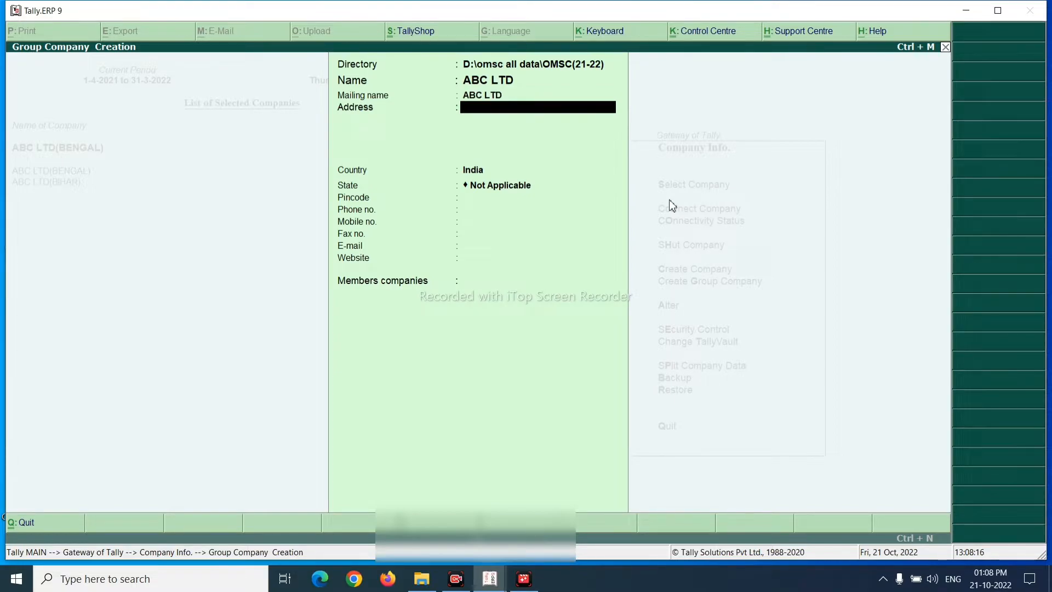
pyautogui.press('Return')
pyautogui.press('Return')
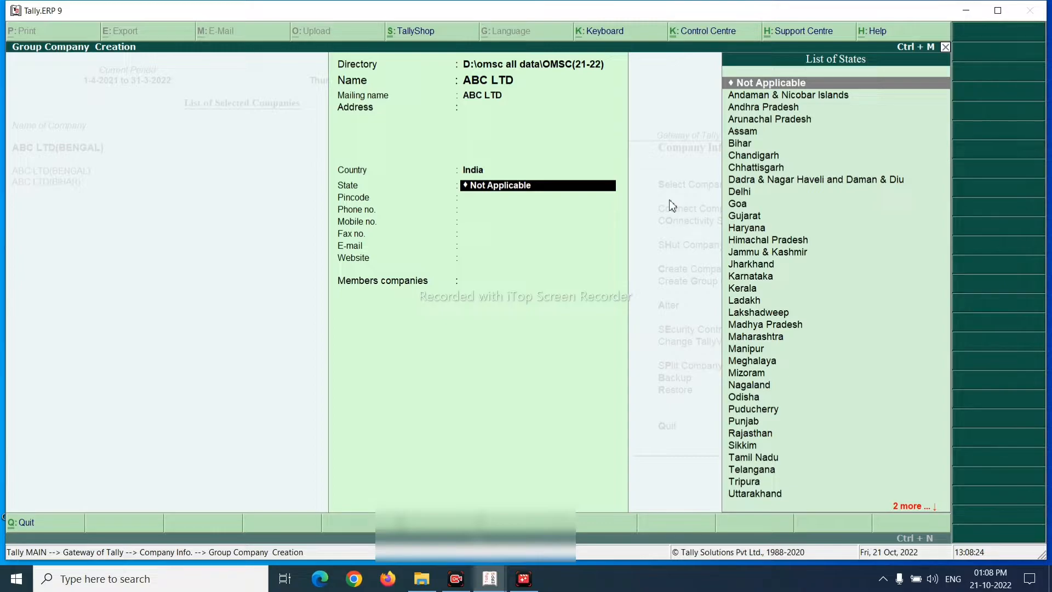
# Set the group company's state to West Bengal and enter its postal code
pyautogui.write('w')
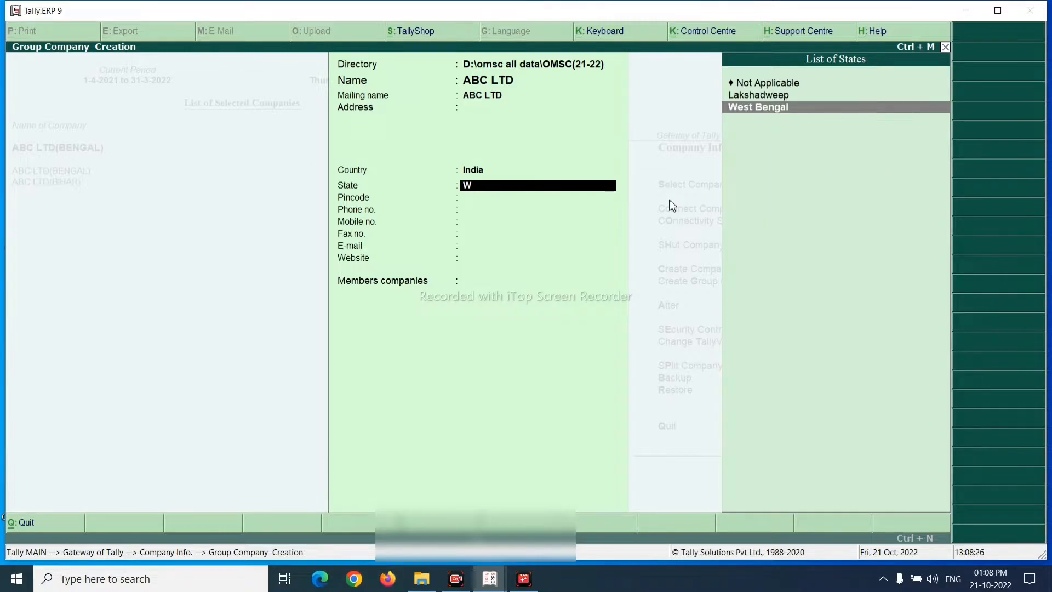
pyautogui.press('Return')
pyautogui.write('7')
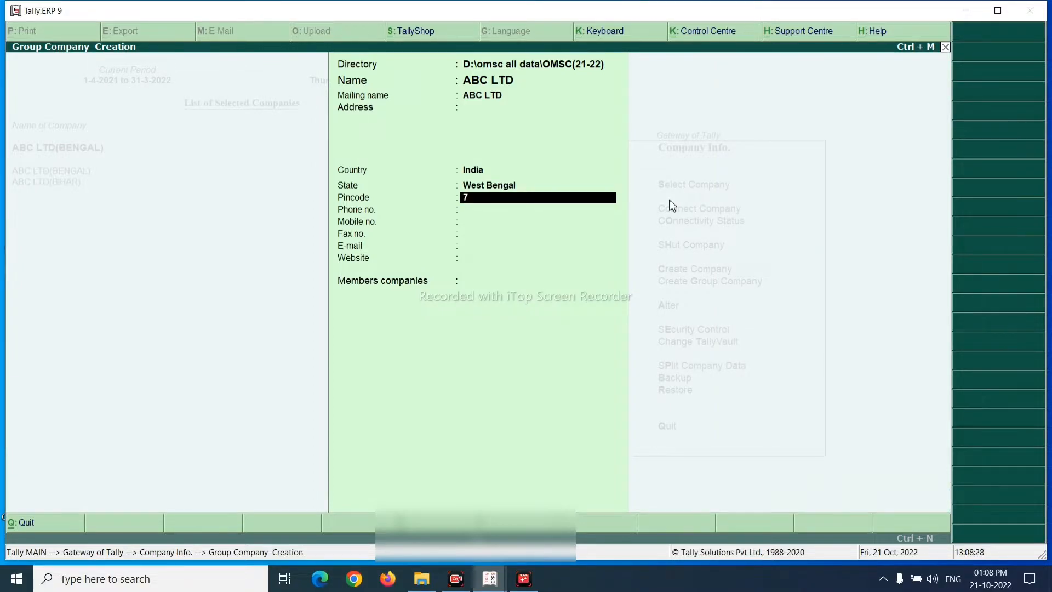
pyautogui.write('13347')
# Leave the contact details blank and add ABC LTD(BENGAL) and ABC LTD(BIHAR) as member companies
pyautogui.press('Return')
pyautogui.press('Return')
pyautogui.press('Return')
pyautogui.press('Return')
pyautogui.press('Return')
pyautogui.press('Return')
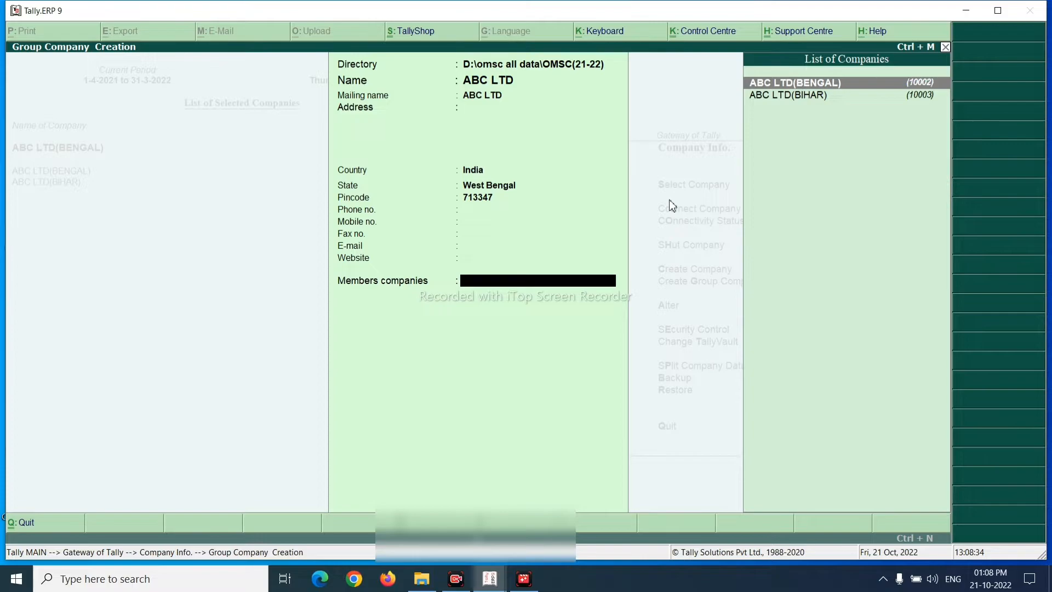
pyautogui.press('Return')
pyautogui.press('Return')
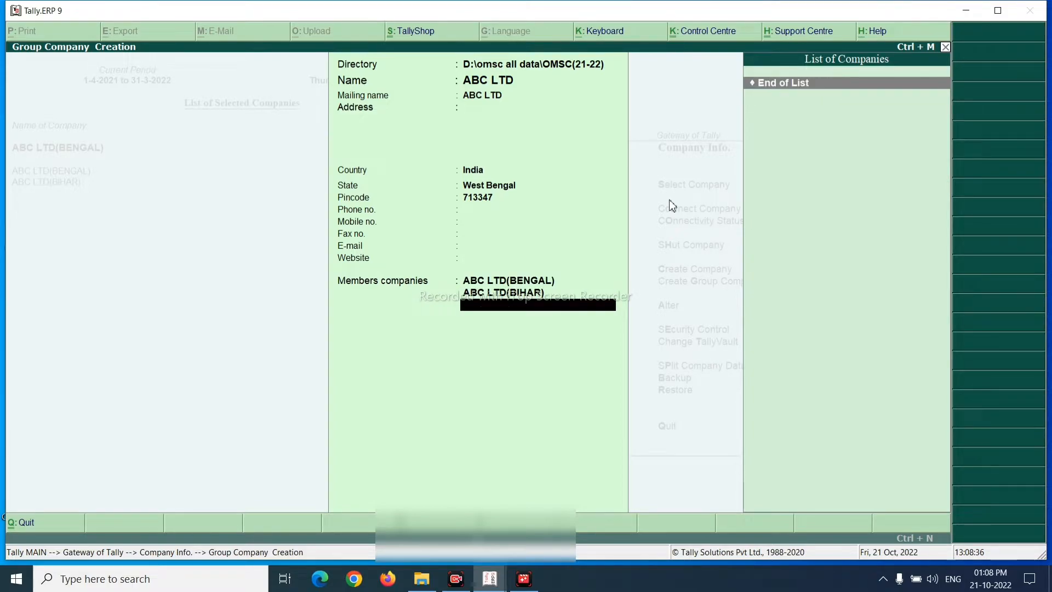
# Review the group company's entered details, going back from the member companies to the state
pyautogui.press('Up')
pyautogui.press('Up')
pyautogui.press('Up')
pyautogui.press('Up')
pyautogui.press('Up')
pyautogui.press('Up')
pyautogui.press('Up')
pyautogui.press('Up')
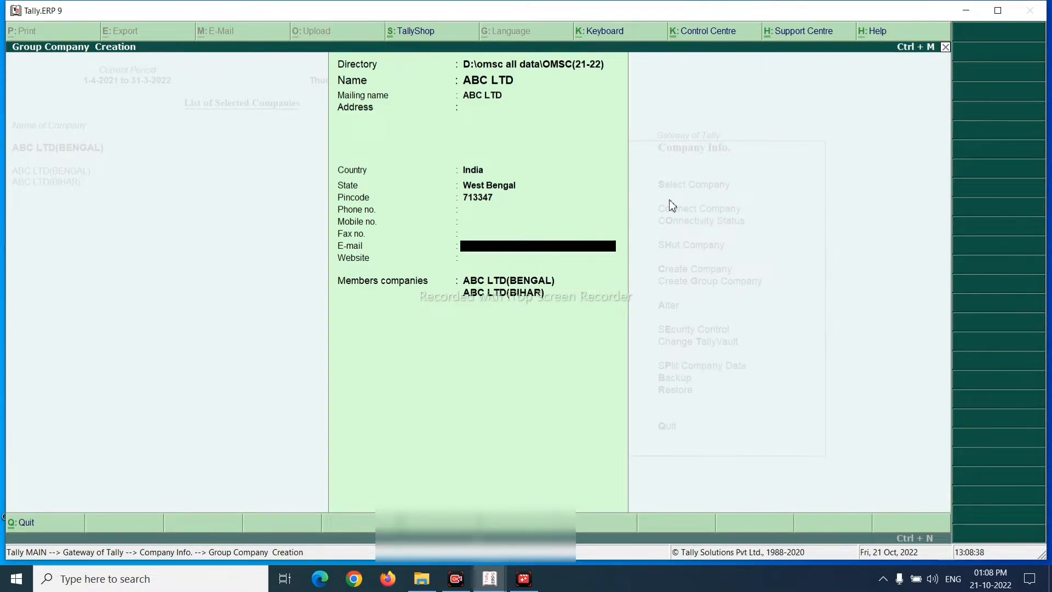
pyautogui.press('Up')
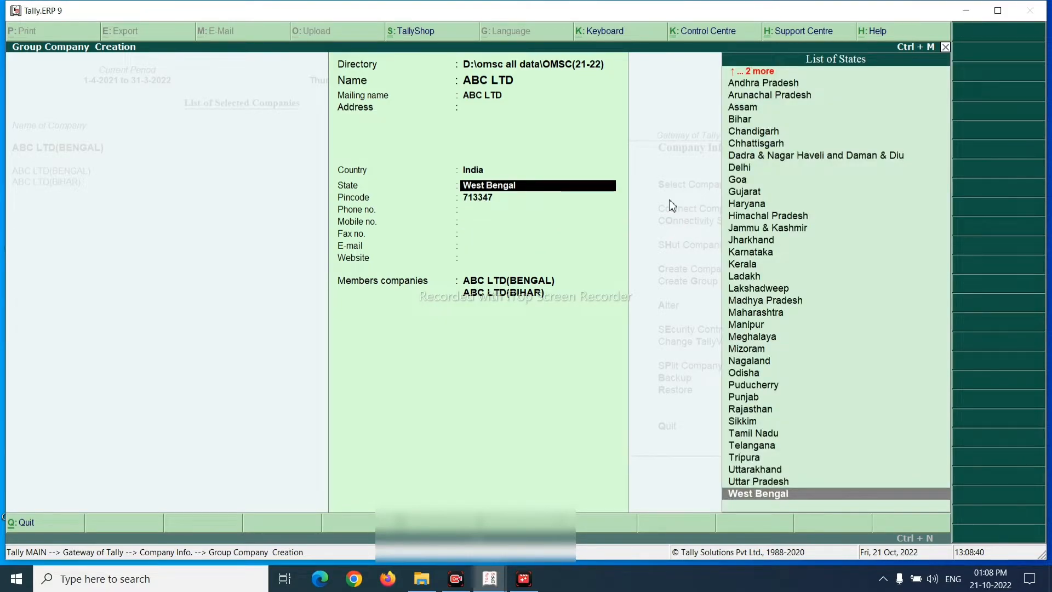
# Keep the entered details with both member companies and save the group company ABC LTD
pyautogui.press('Return')
pyautogui.press('Return')
pyautogui.press('Return')
pyautogui.press('Return')
pyautogui.press('Return')
pyautogui.press('Return')
pyautogui.press('Return')
pyautogui.press('Return')
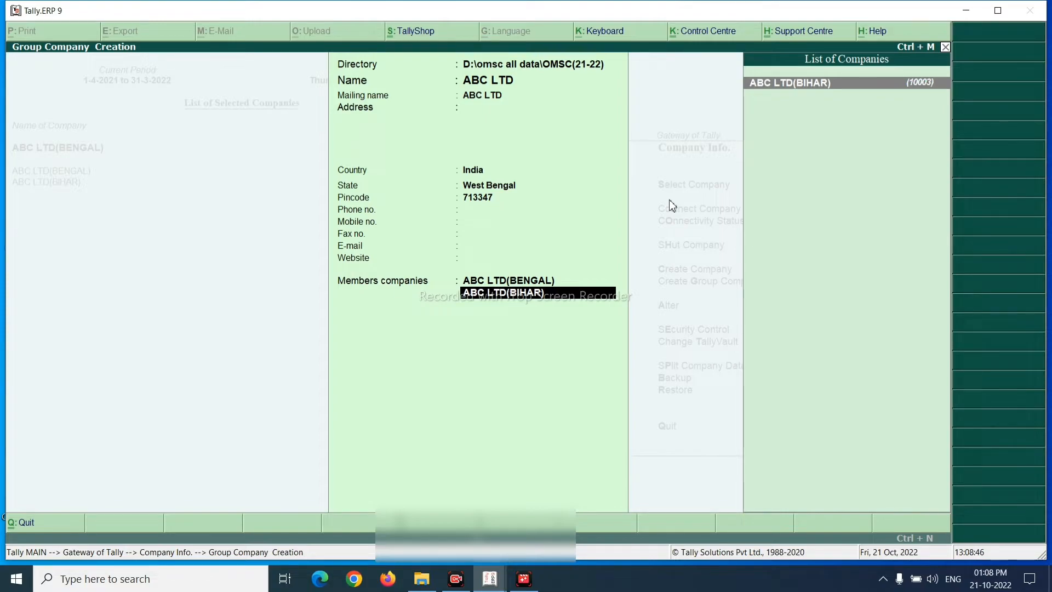
pyautogui.press('Return')
pyautogui.press('Return')
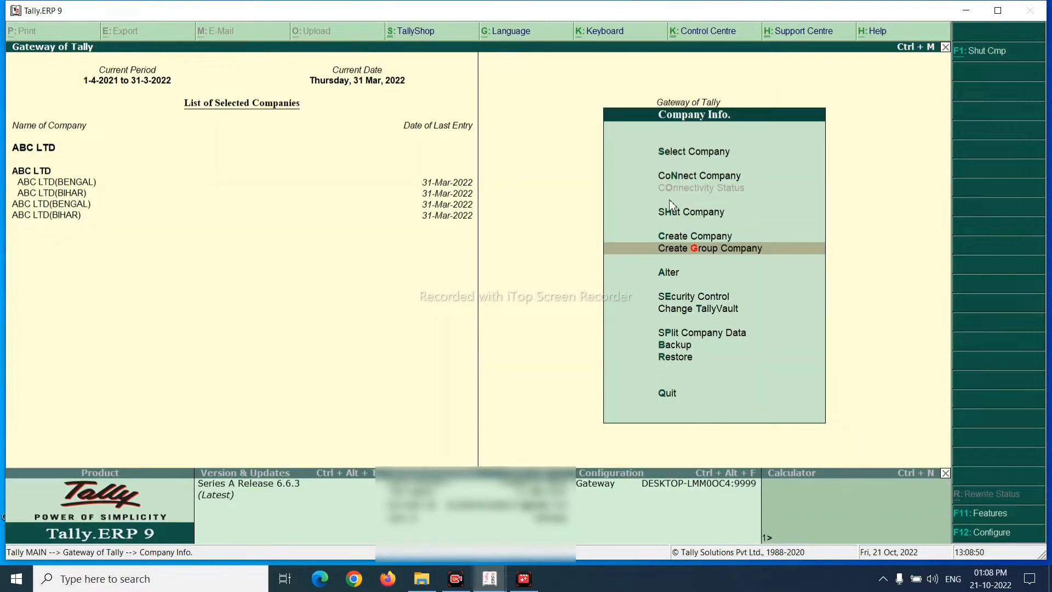
# Shut all open companies and load only the group company ABC LTD
pyautogui.press('Up')
pyautogui.press('Up')
pyautogui.press('Return')
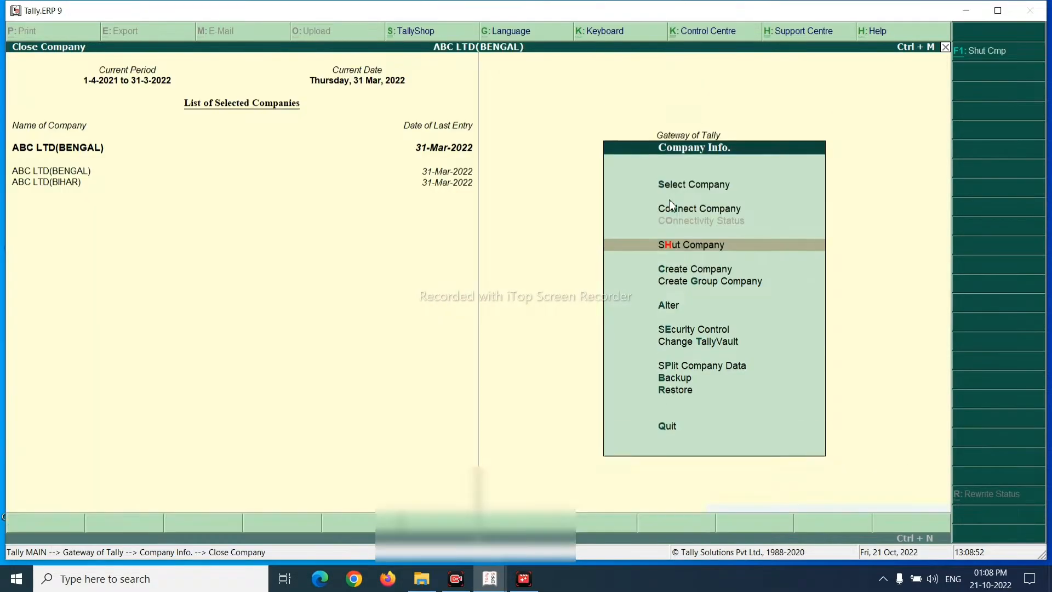
pyautogui.press('Down')
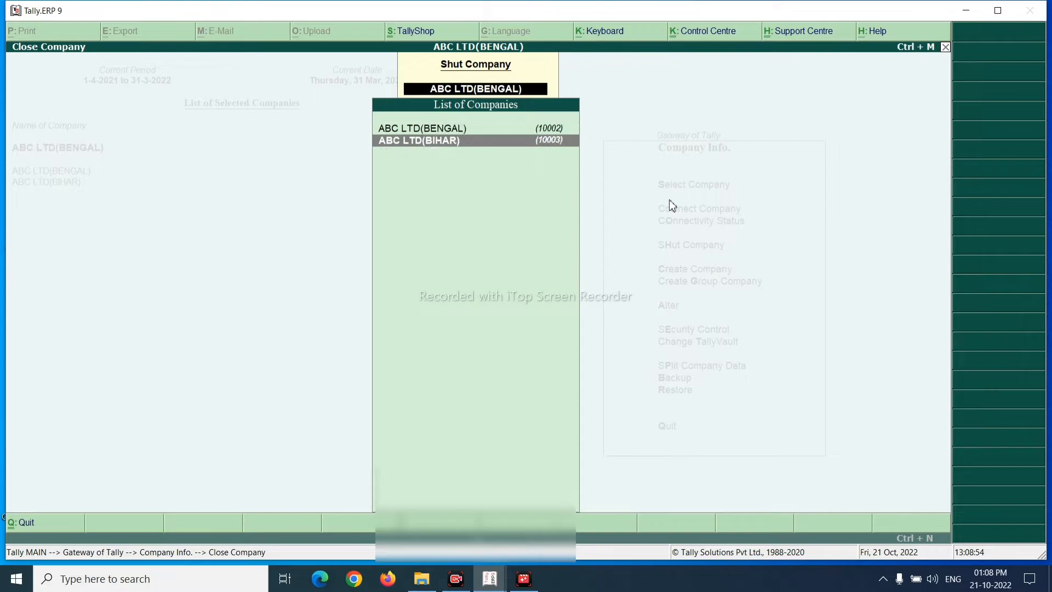
pyautogui.press('Return')
pyautogui.press('Return')
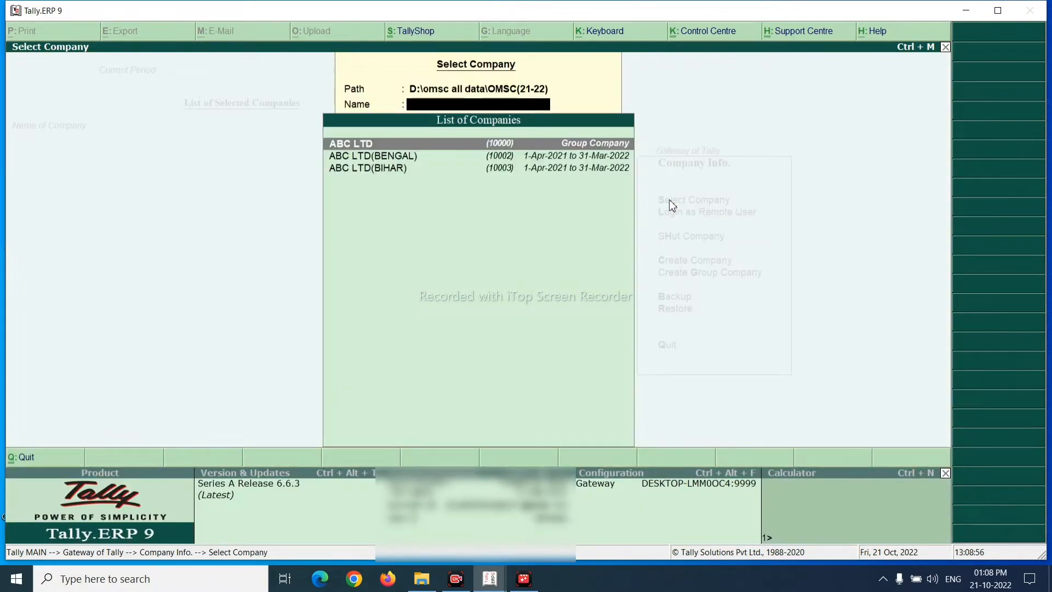
pyautogui.press('Return')
pyautogui.press('Escape')
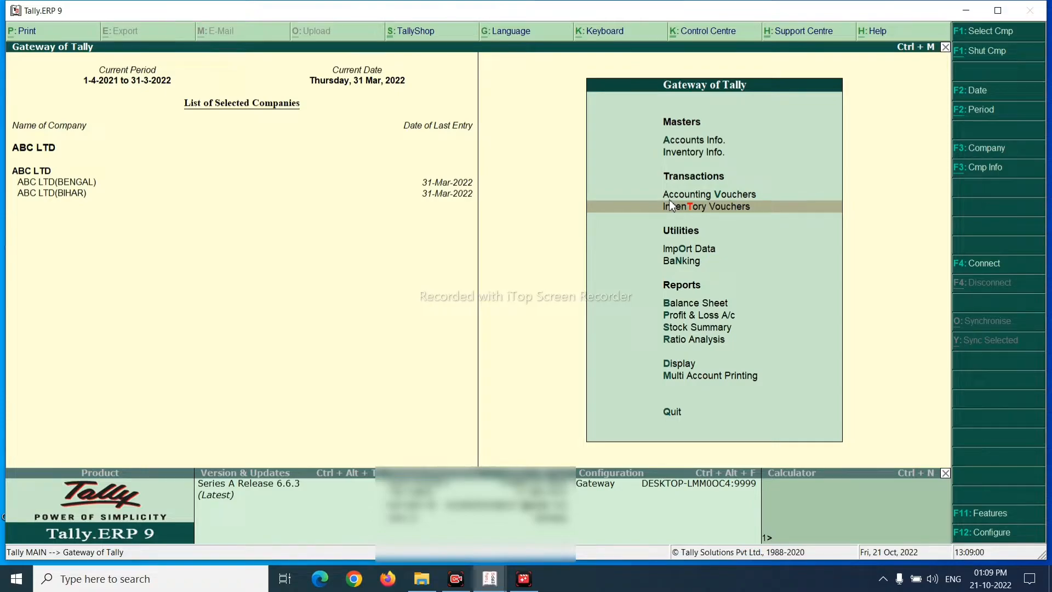
# Shut the group company ABC LTD and load only ABC LTD(BENGAL)
pyautogui.hotkey('alt', 'F3')
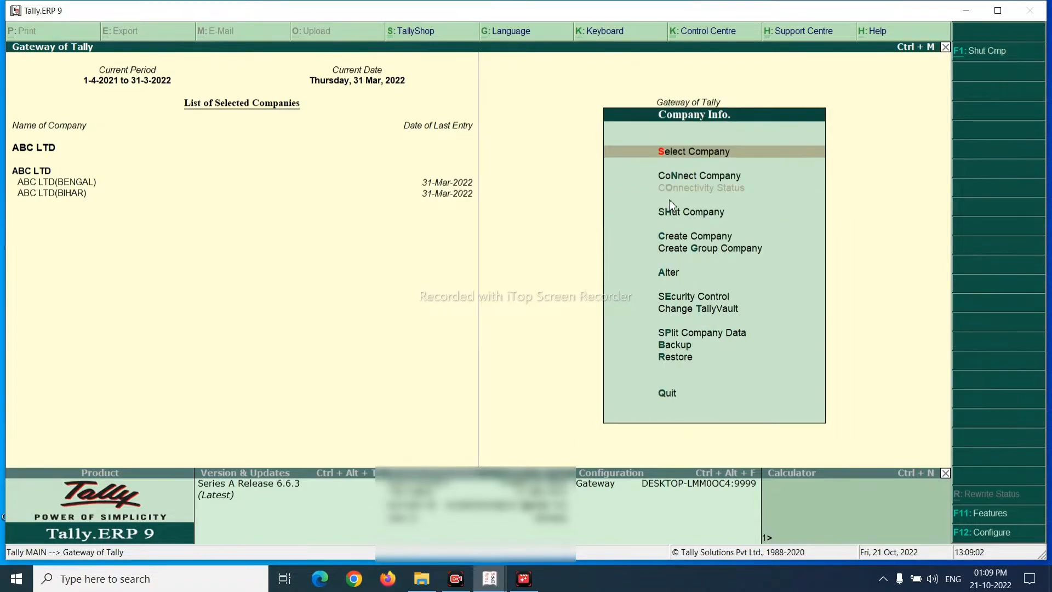
pyautogui.press('Return')
pyautogui.press('Return')
pyautogui.press('Down')
pyautogui.press('Return')
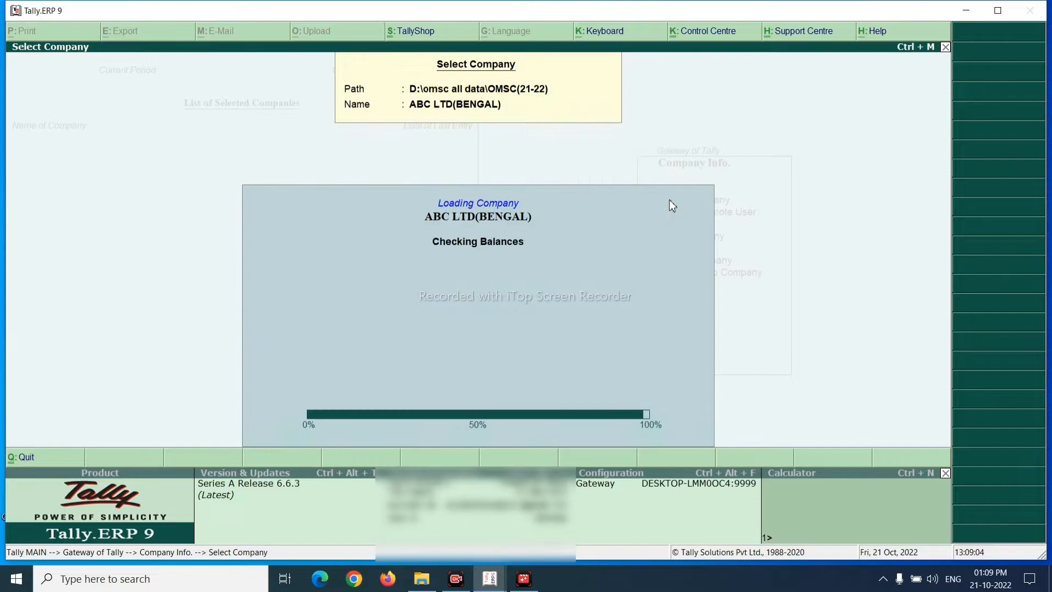
pyautogui.press('Escape')
# View the CGST ledger's vouchers in ABC LTD(BENGAL) and return to the Gateway of Tally
pyautogui.write('dalCG')
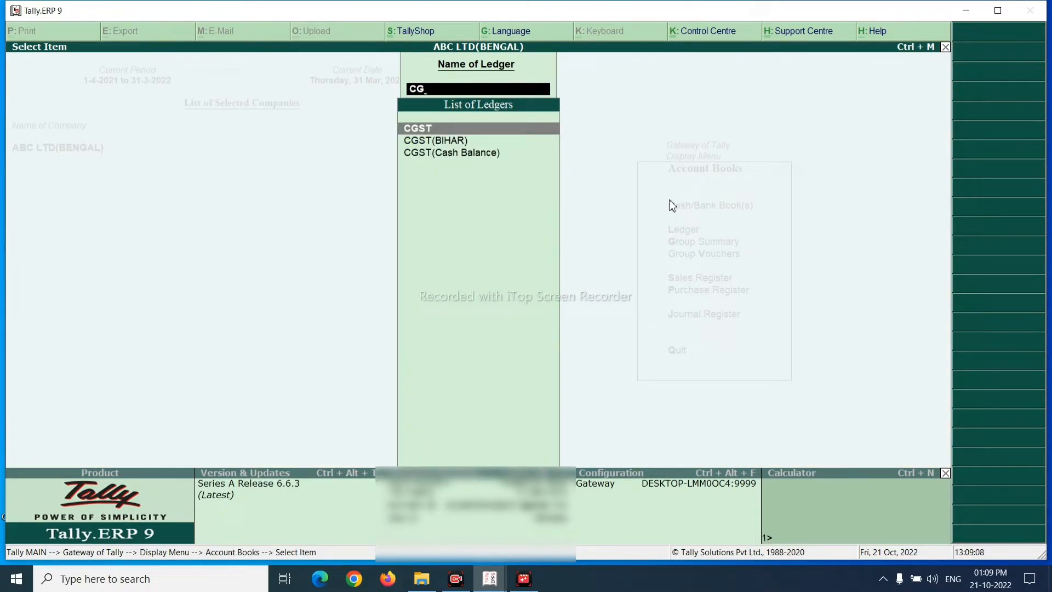
pyautogui.press('Return')
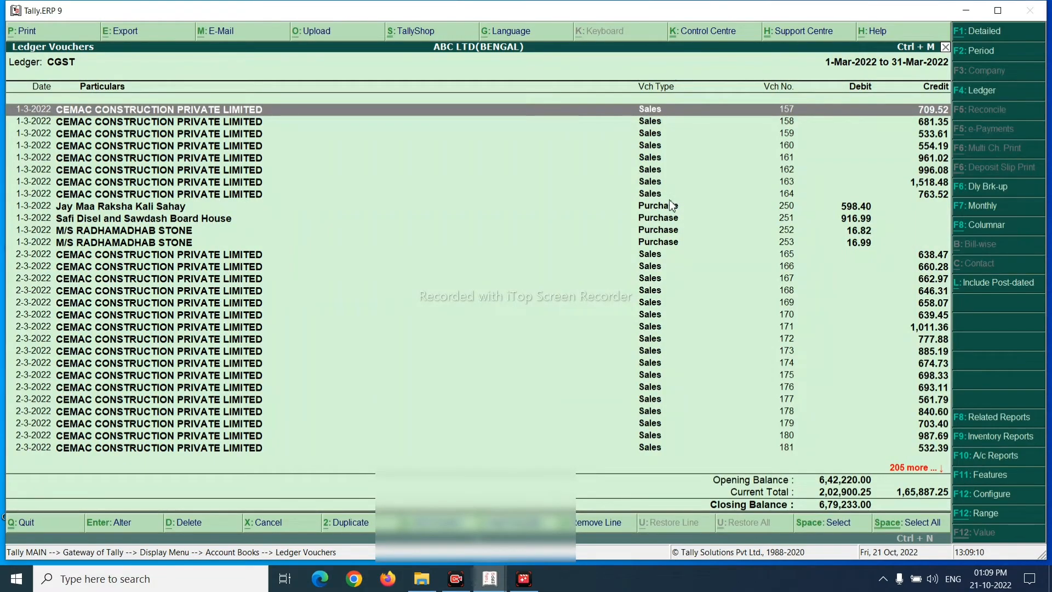
pyautogui.press('Escape')
pyautogui.press('Escape')
pyautogui.press('Escape')
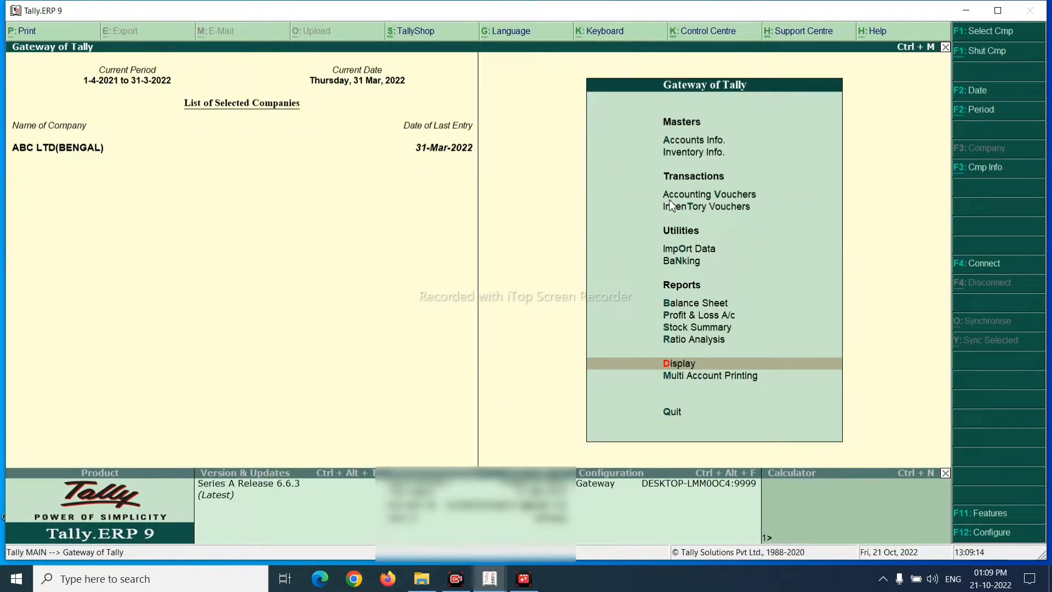
# Shut ABC LTD(BENGAL) and load only ABC LTD(BIHAR)
pyautogui.hotkey('alt', 'F3')
pyautogui.press('Down')
pyautogui.press('Down')
pyautogui.press('s')
pyautogui.press('Down')
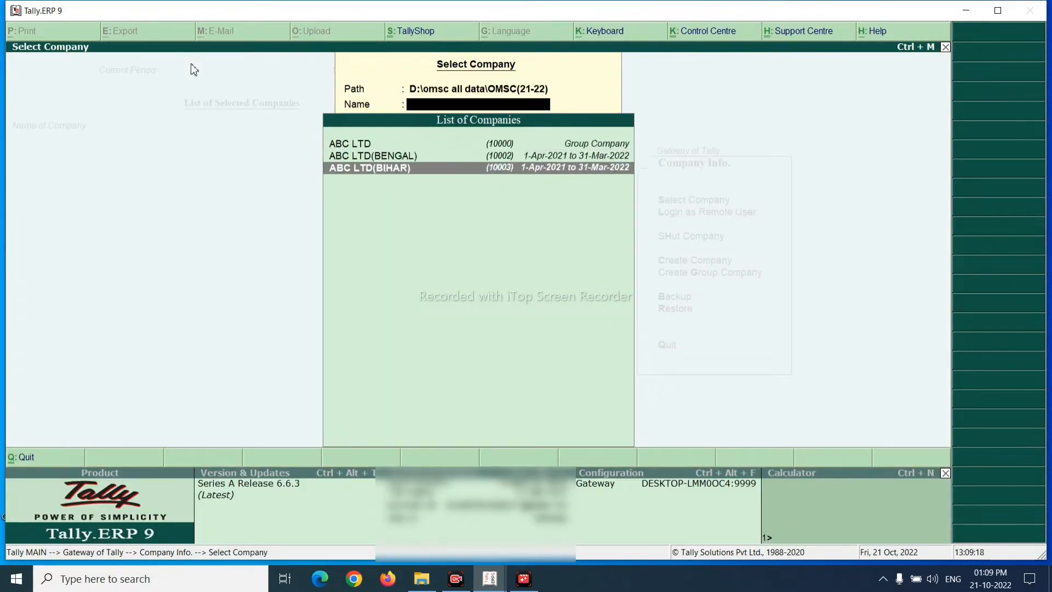
pyautogui.press('Return')
pyautogui.press('Escape')
pyautogui.press('d')
pyautogui.press('a')
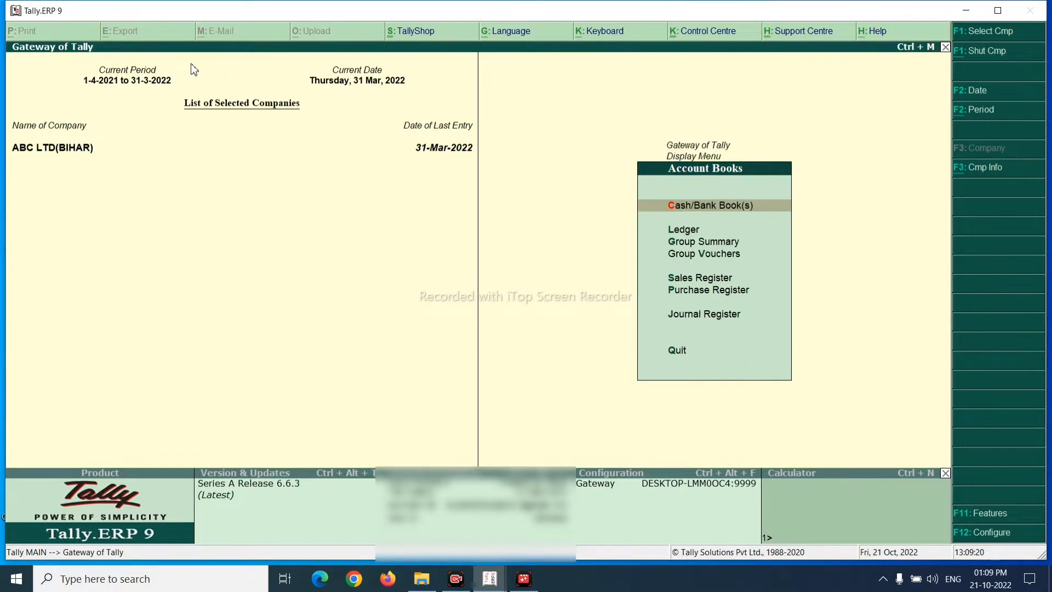
pyautogui.press('Return')
pyautogui.press('Escape')
pyautogui.press('Escape')
pyautogui.press('Escape')
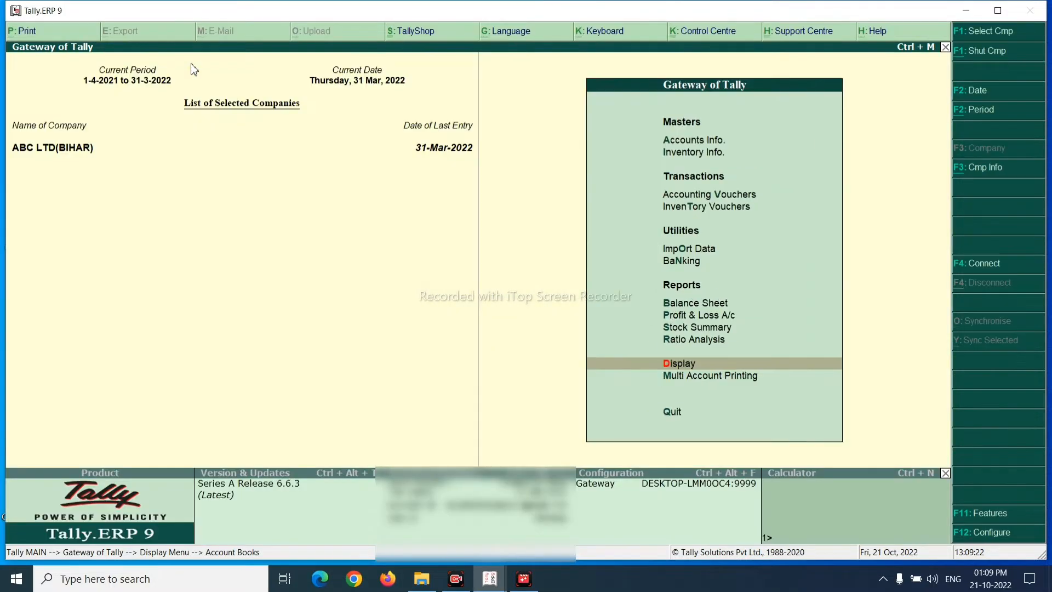
# View the CGST(BIHAR) ledger's vouchers in ABC LTD(BIHAR) and return to the Gateway of Tally
pyautogui.write('dalCG')
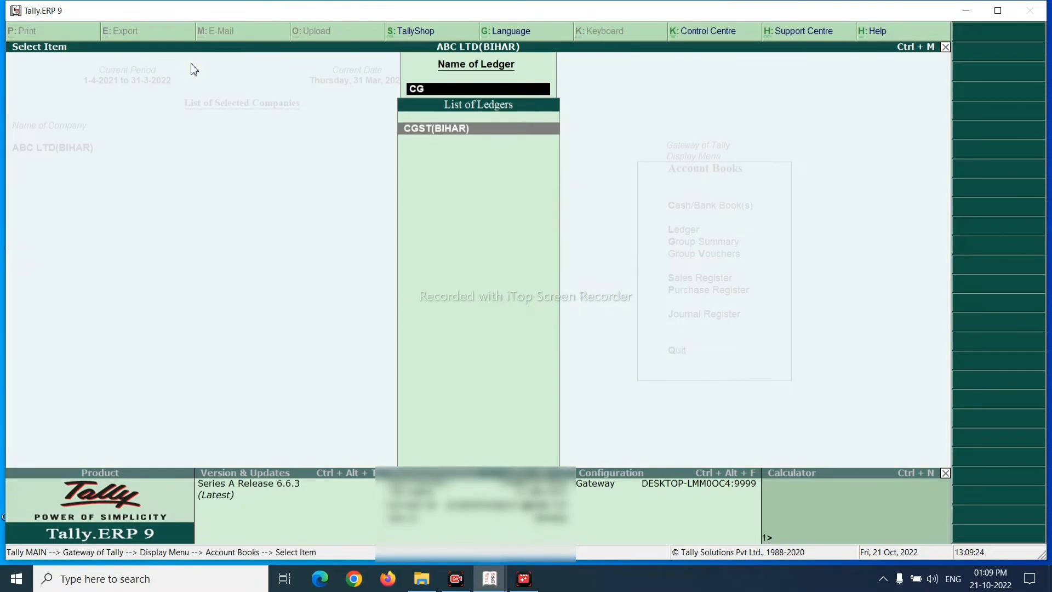
pyautogui.press('Return')
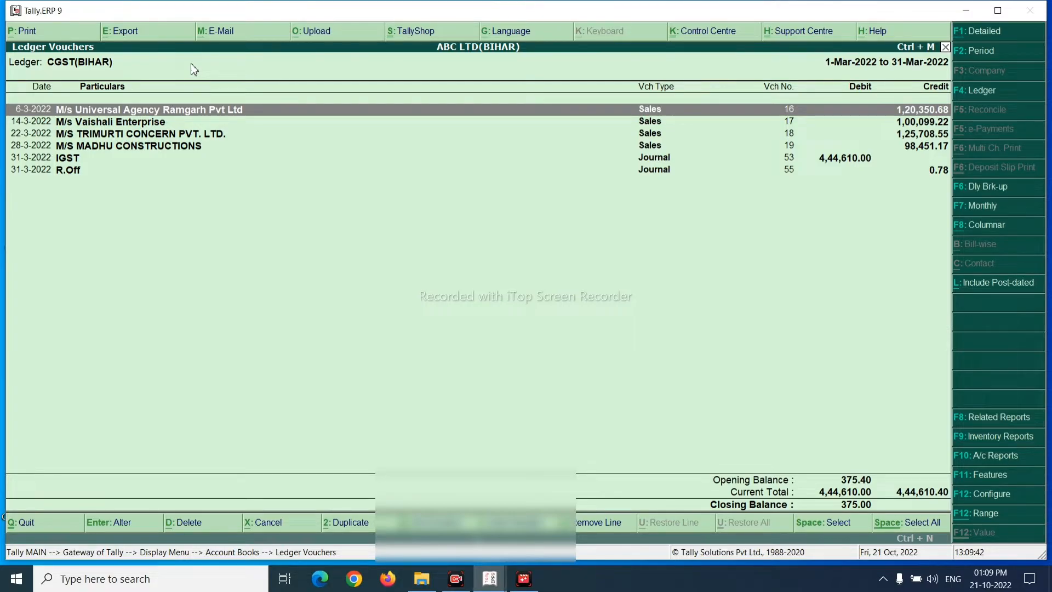
pyautogui.press('Escape')
pyautogui.press('Escape')
pyautogui.press('Escape')
pyautogui.press('Escape')
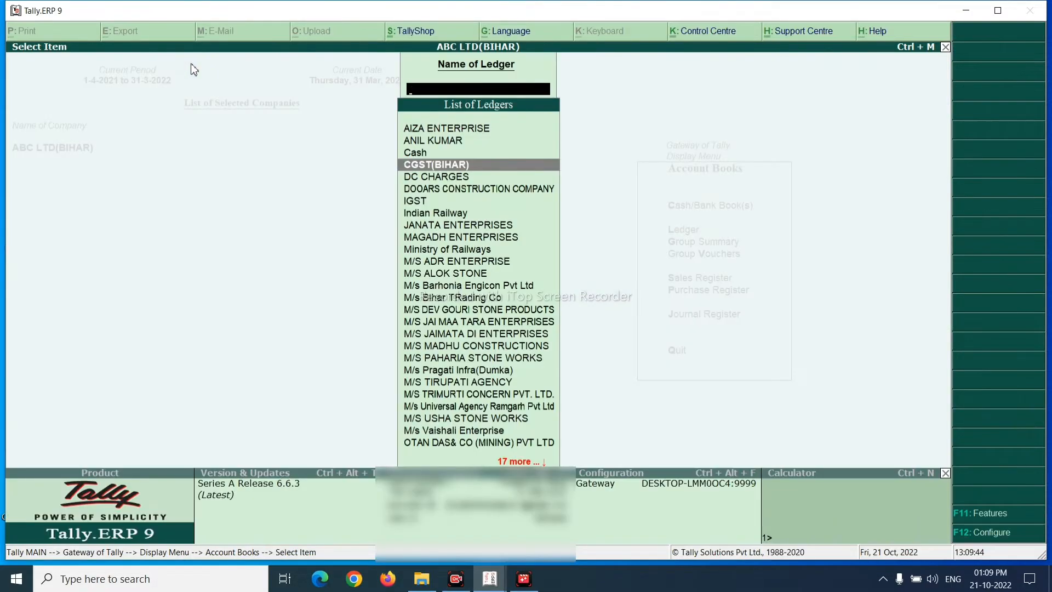
# Shut ABC LTD(BIHAR) and load the group company ABC LTD
pyautogui.hotkey('alt', 'F3')
pyautogui.press('h')
pyautogui.press('Return')
pyautogui.press('Return')
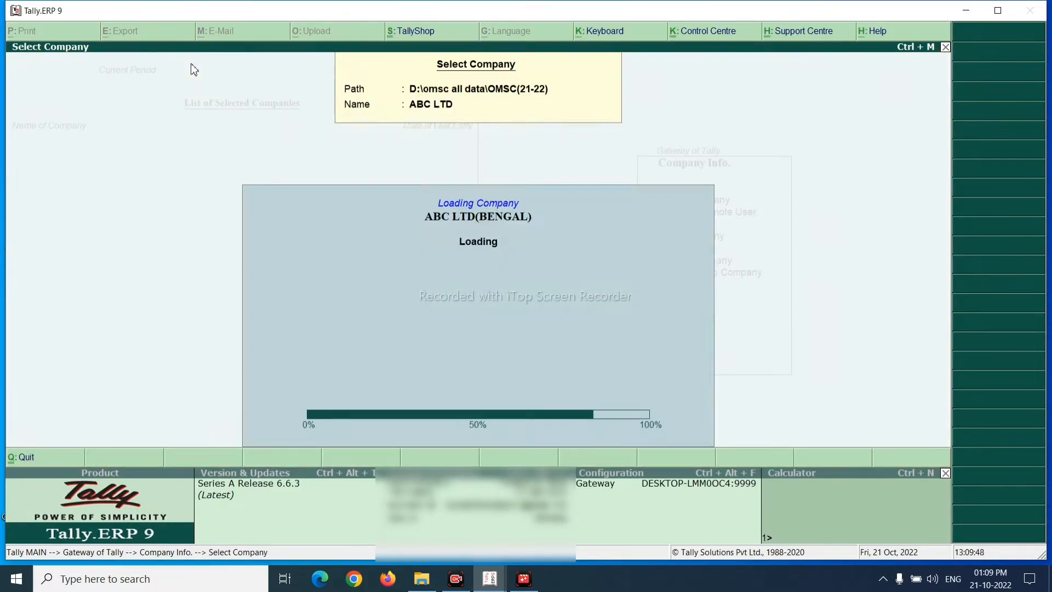
pyautogui.press('Escape')
# Open the group company's Balance Sheet and drill down through Current Liabilities to Duties & Taxes
pyautogui.press('b')
pyautogui.press('Down')
pyautogui.press('Down')
pyautogui.press('Up')
pyautogui.press('Return')
pyautogui.press('Return')
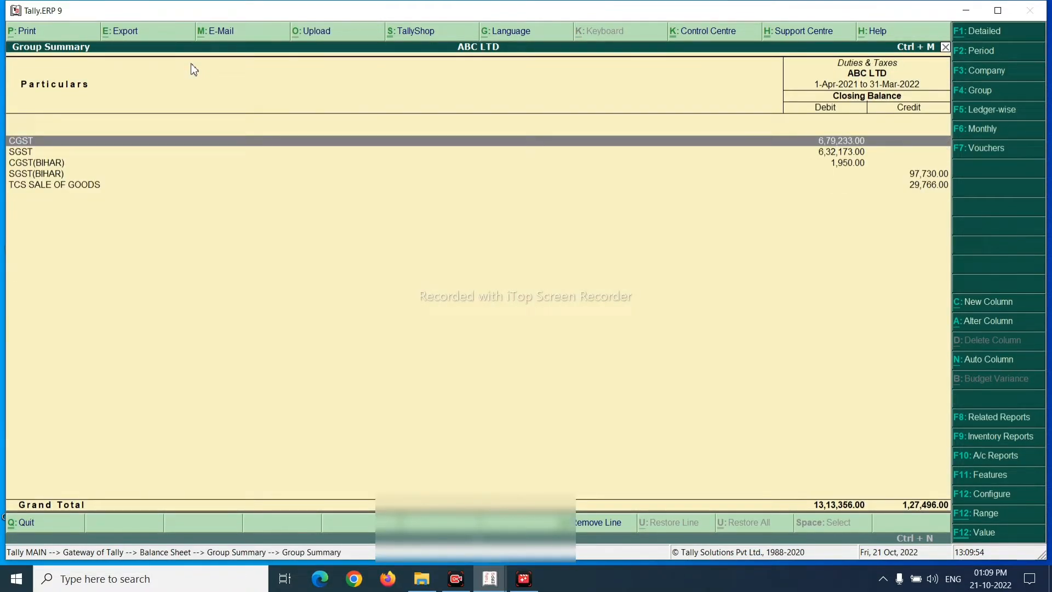
# Examine the CGST(BIHAR) ledger's monthly summary and March vouchers, then return to the Duties & Taxes summary
pyautogui.press('Down')
pyautogui.press('Down')
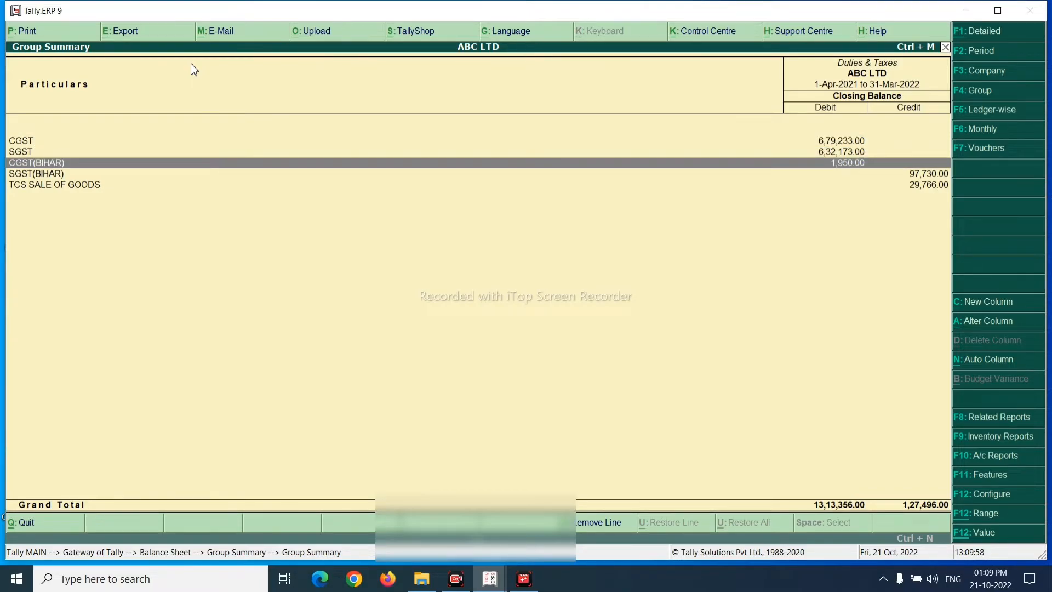
pyautogui.press('Return')
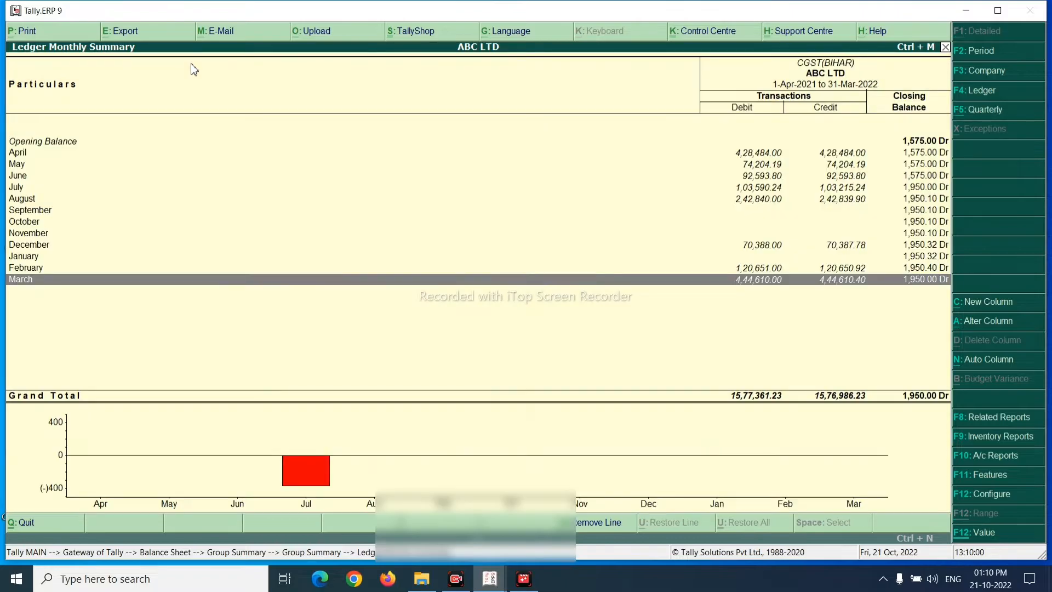
pyautogui.press('Return')
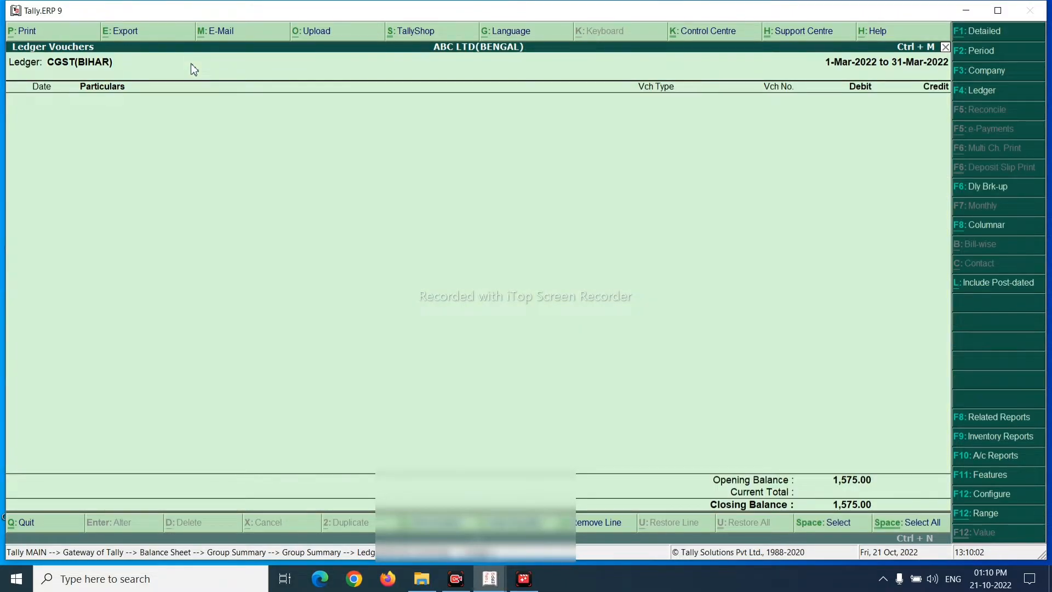
pyautogui.press('Escape')
pyautogui.press('Escape')
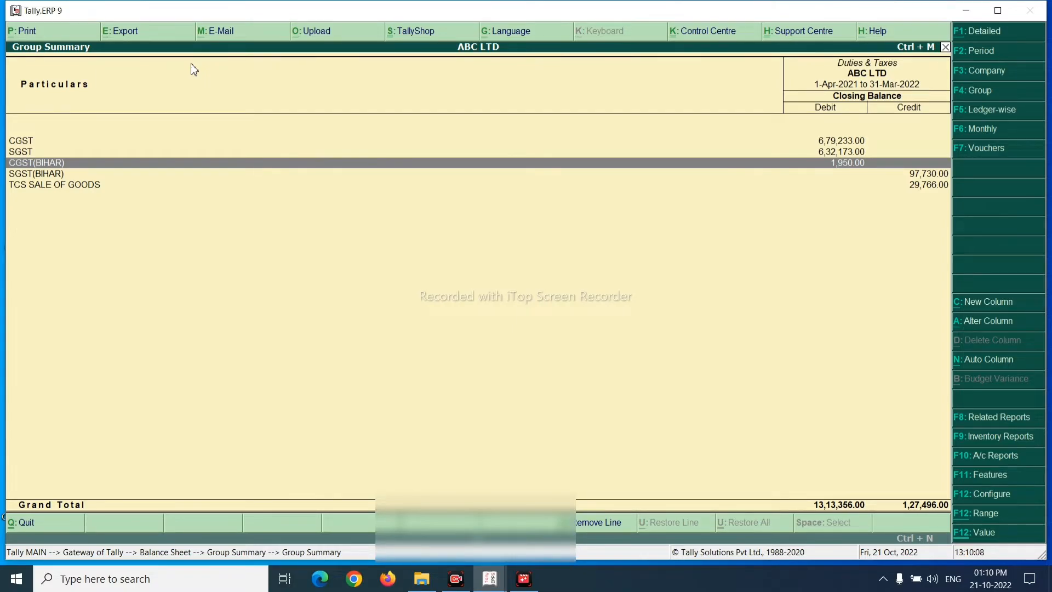
# Compare the CGST and CGST(BIHAR) lines in Duties & Taxes, then leave the Balance Sheet
pyautogui.press('Up')
pyautogui.press('Up')
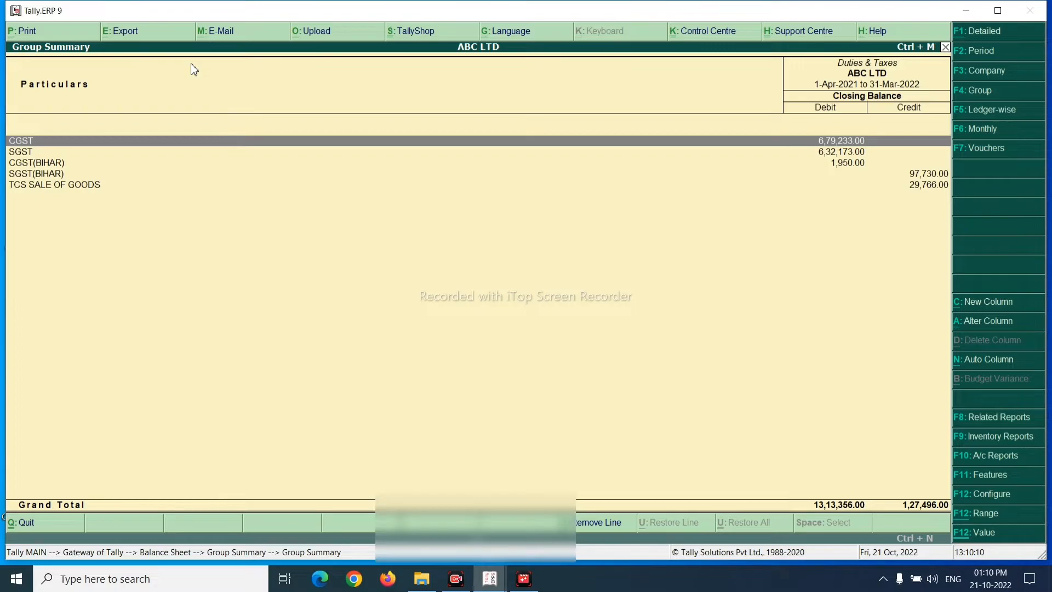
pyautogui.press('Down')
pyautogui.press('Down')
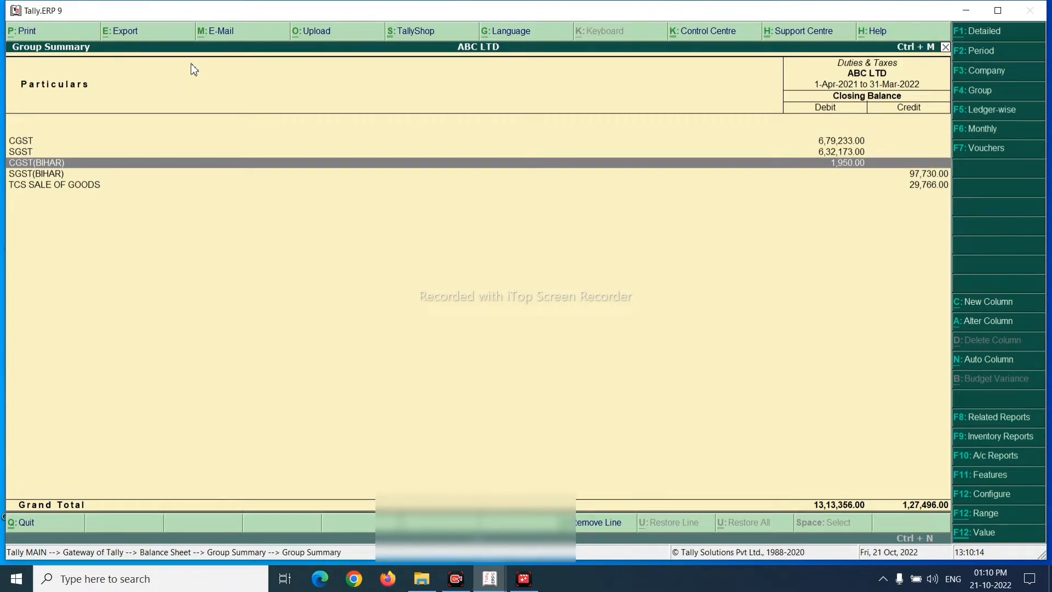
pyautogui.press('Escape')
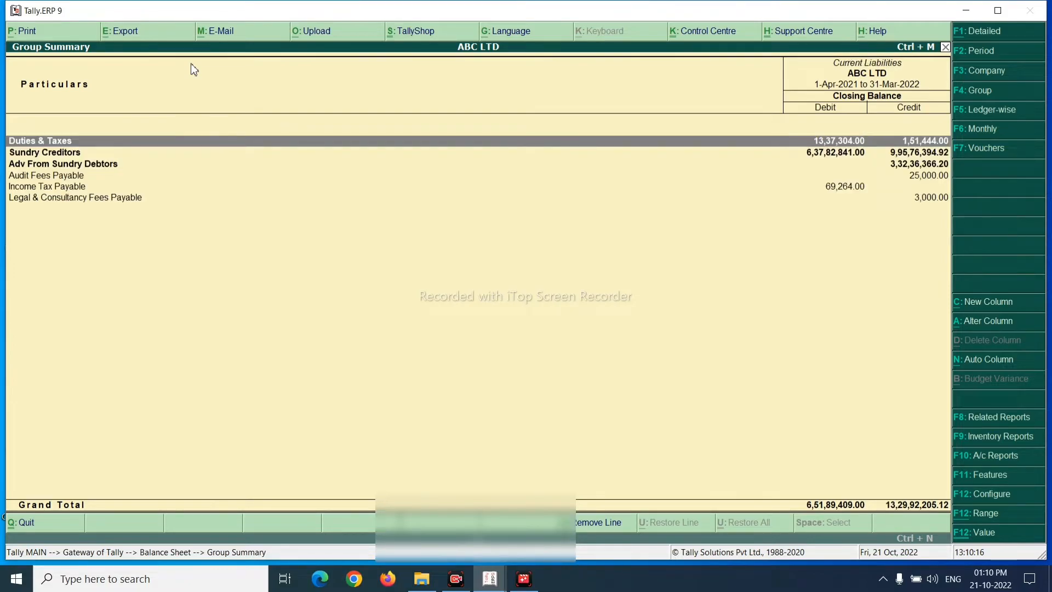
pyautogui.press('Escape')
pyautogui.press('Escape')
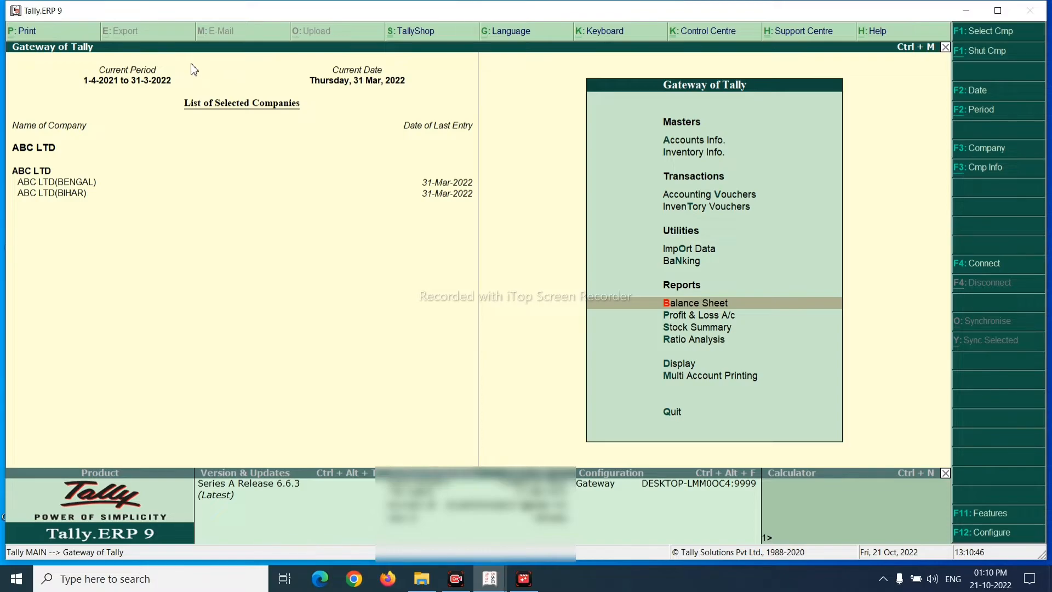
# Reopen the ABC LTD Balance Sheet and drill down into the Duties & Taxes group under Current Liabilities
pyautogui.press('Return')
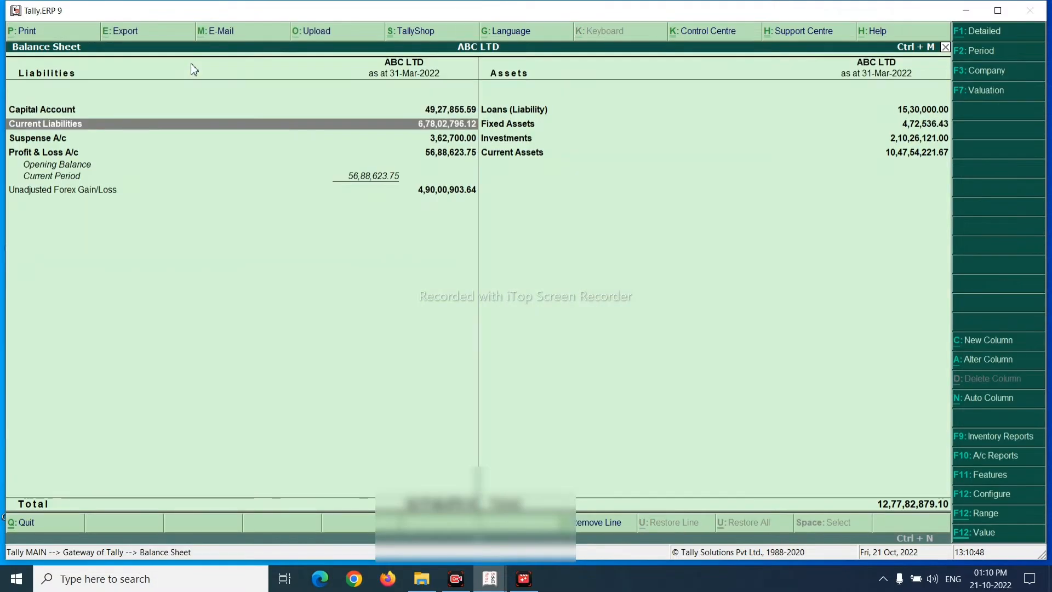
pyautogui.press('Return')
pyautogui.press('Down')
pyautogui.press('Down')
pyautogui.press('Up')
pyautogui.press('Up')
pyautogui.press('Return')
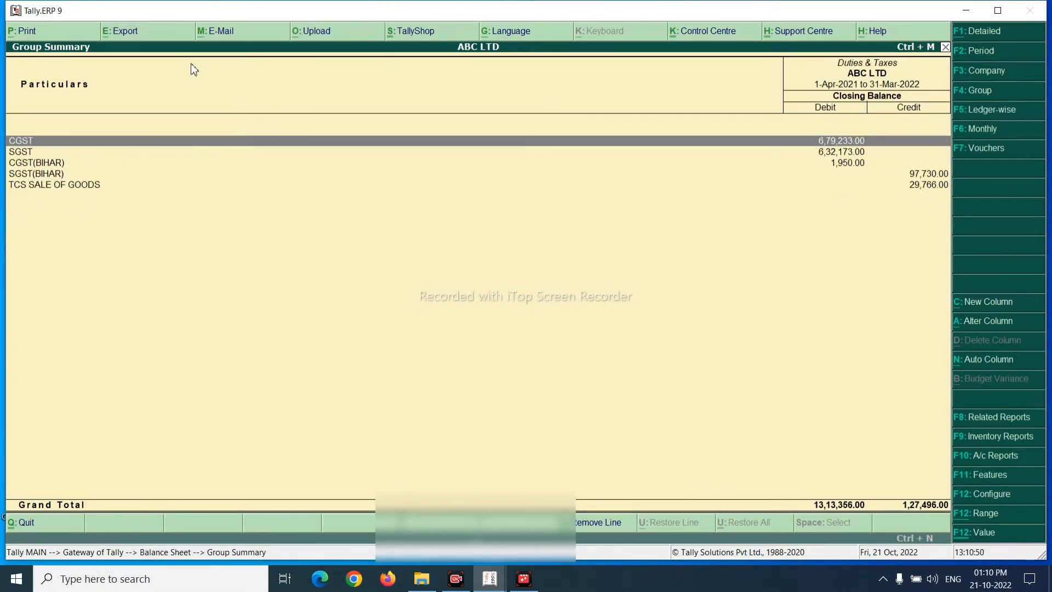
# Examine the TCS SALE OF GOODS ledger's monthly summary and its March vouchers, then return to the monthly summary
pyautogui.press('Down')
pyautogui.press('Down')
pyautogui.press('Down')
pyautogui.press('Down')
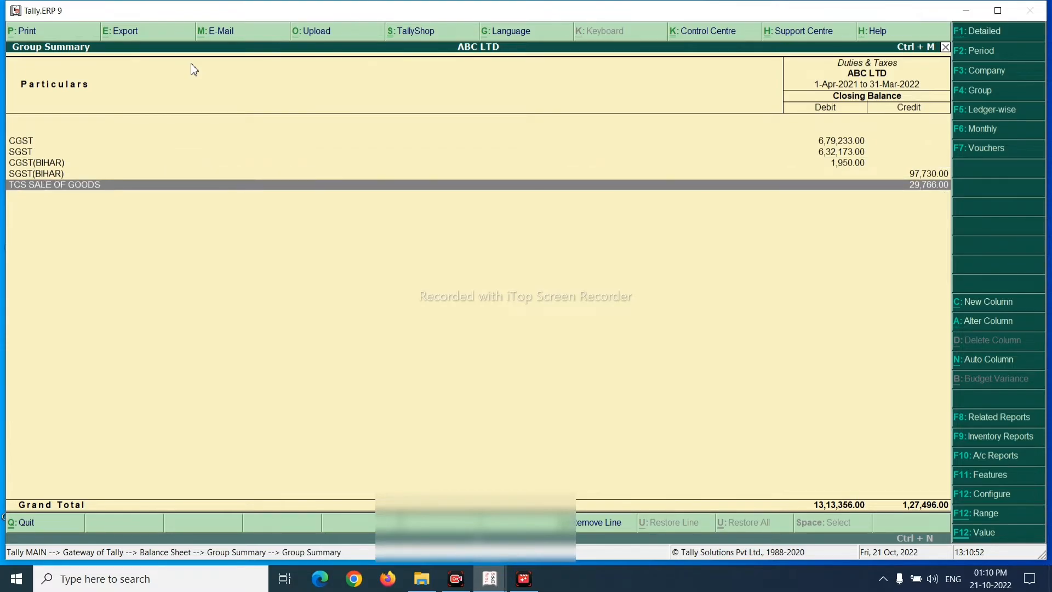
pyautogui.press('Return')
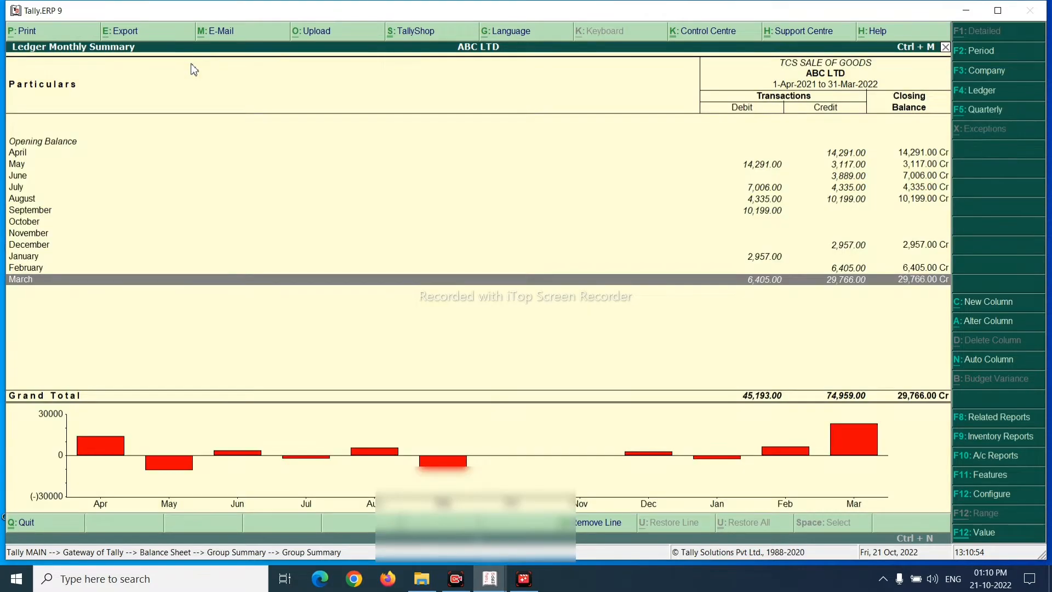
pyautogui.press('Return')
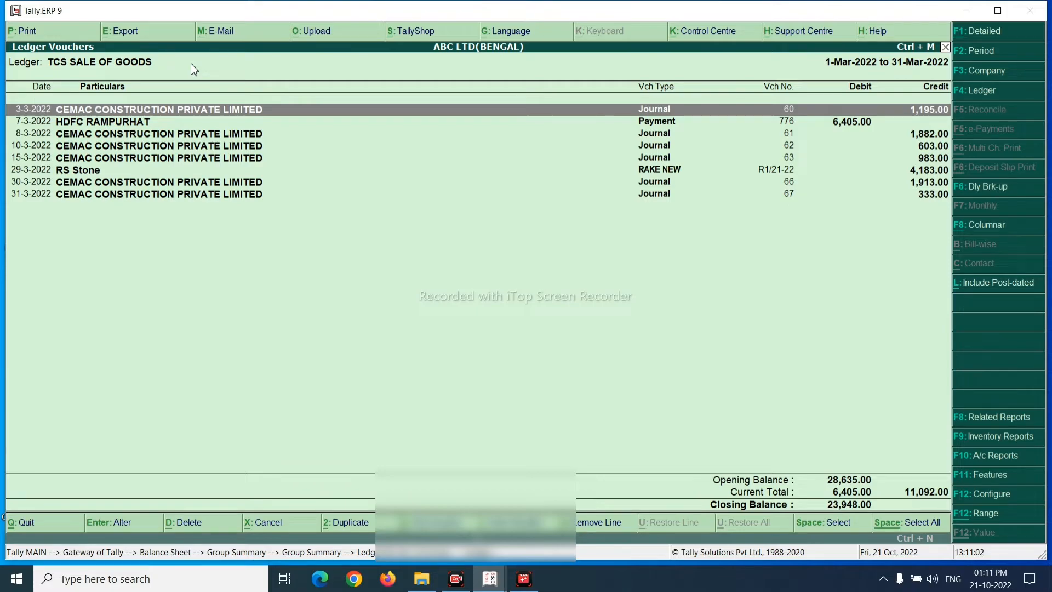
pyautogui.press('Escape')
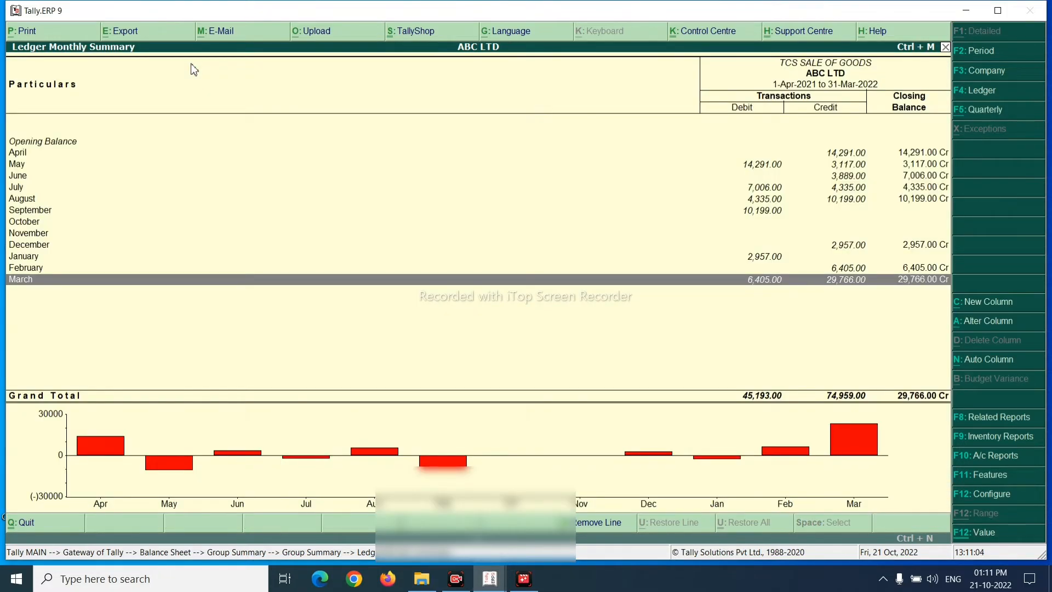
# Review the month-by-month debits, credits and closing balances of the TCS SALE OF GOODS ledger from April to March
pyautogui.press('Up')
pyautogui.press('Up')
pyautogui.press('Up')
pyautogui.press('Up')
pyautogui.press('Up')
pyautogui.press('Up')
pyautogui.press('Up')
pyautogui.press('Up')
pyautogui.press('Up')
pyautogui.press('Up')
pyautogui.press('Up')
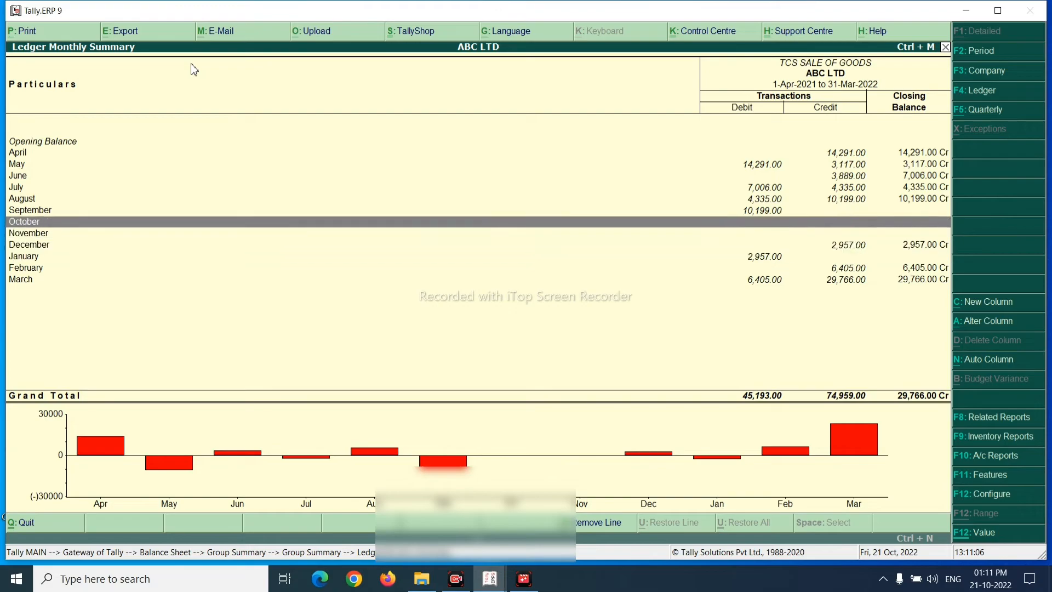
pyautogui.press('Down')
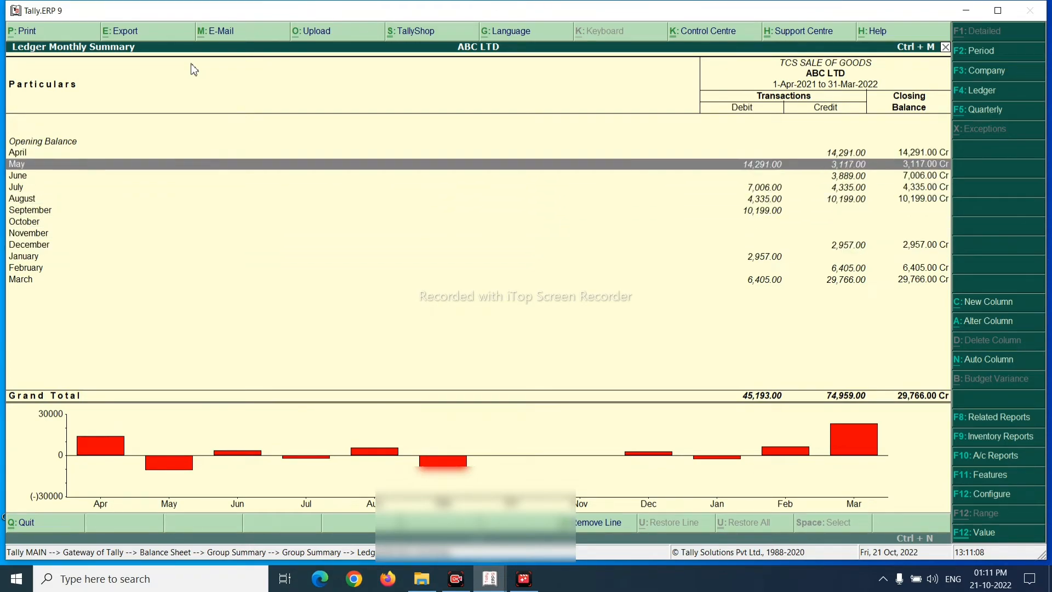
pyautogui.press('Down')
pyautogui.press('Down')
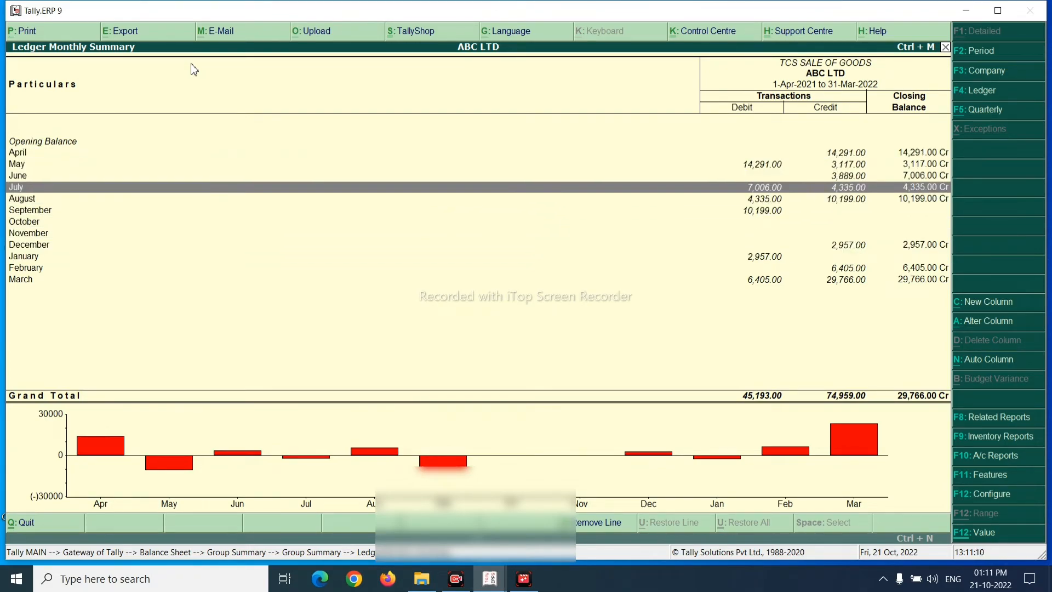
pyautogui.press('Up')
pyautogui.press('Down')
pyautogui.press('Down')
pyautogui.press('Down')
pyautogui.press('Down')
pyautogui.press('Down')
pyautogui.press('Down')
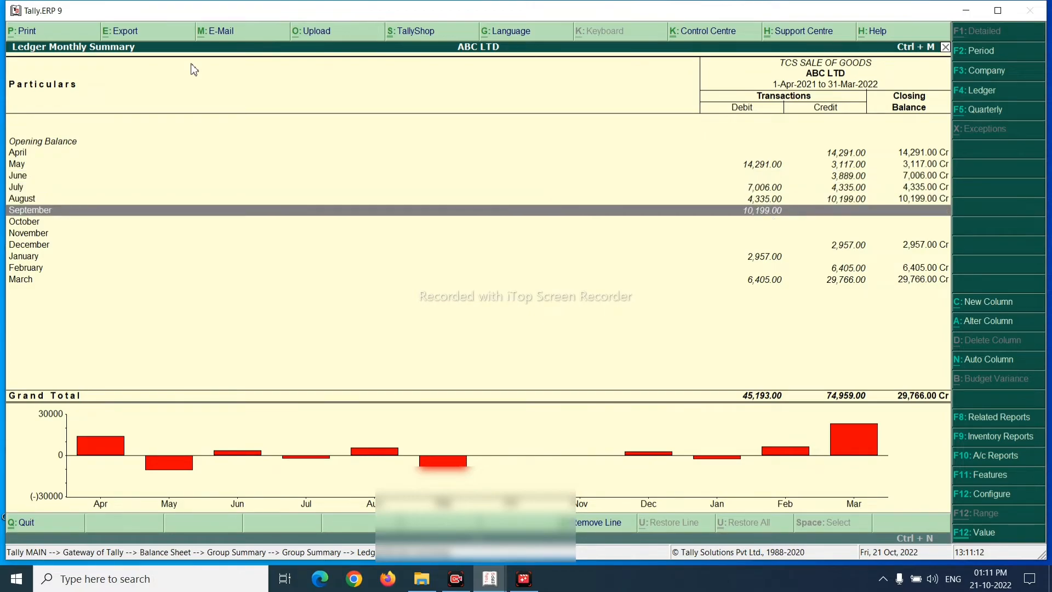
pyautogui.press('Down')
pyautogui.press('Down')
pyautogui.press('Down')
pyautogui.press('Up')
pyautogui.press('Down')
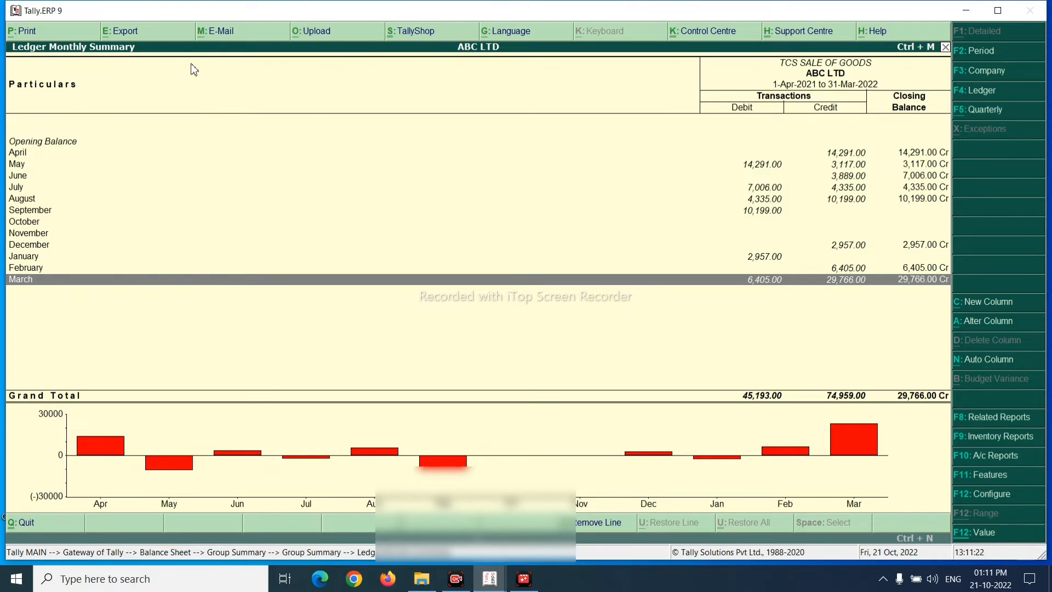
pyautogui.press('Return')
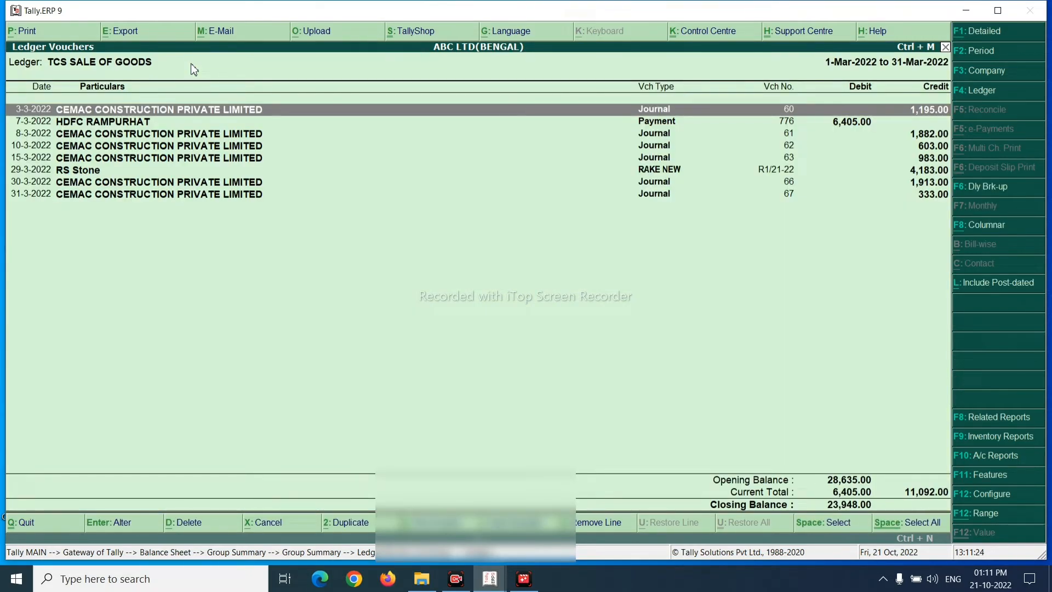
pyautogui.hotkey('ctrl', 'n')
pyautogui.write('39')
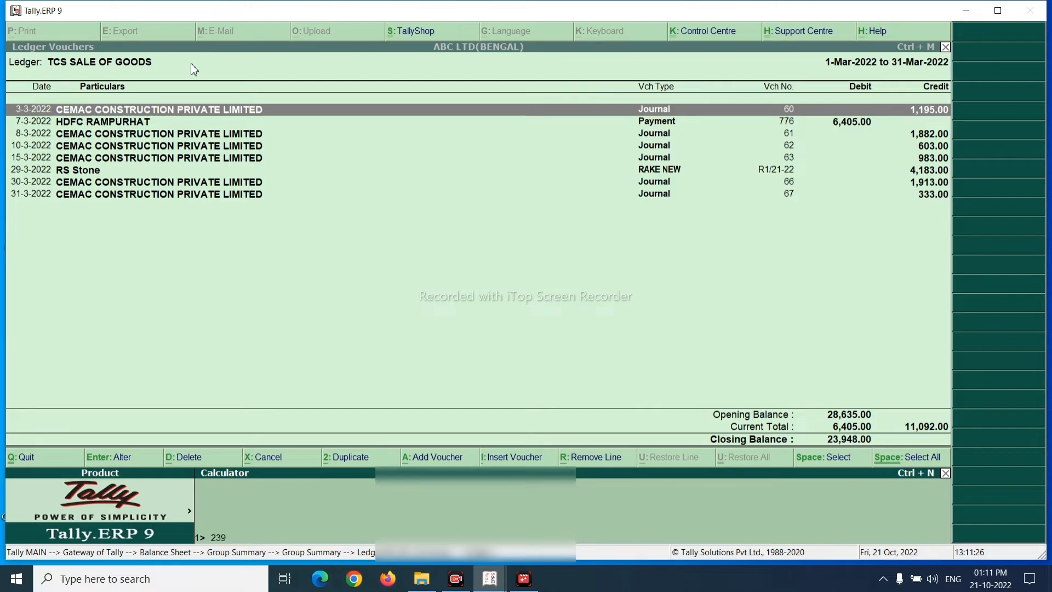
pyautogui.write('48-239')
pyautogui.press('Return')
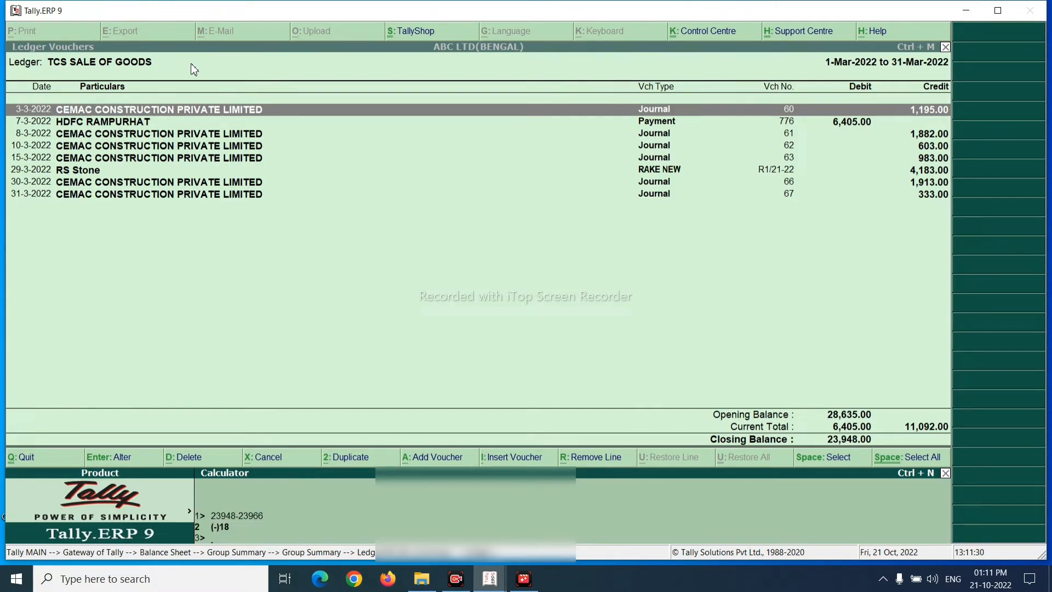
pyautogui.press('Escape')
pyautogui.press('Escape')
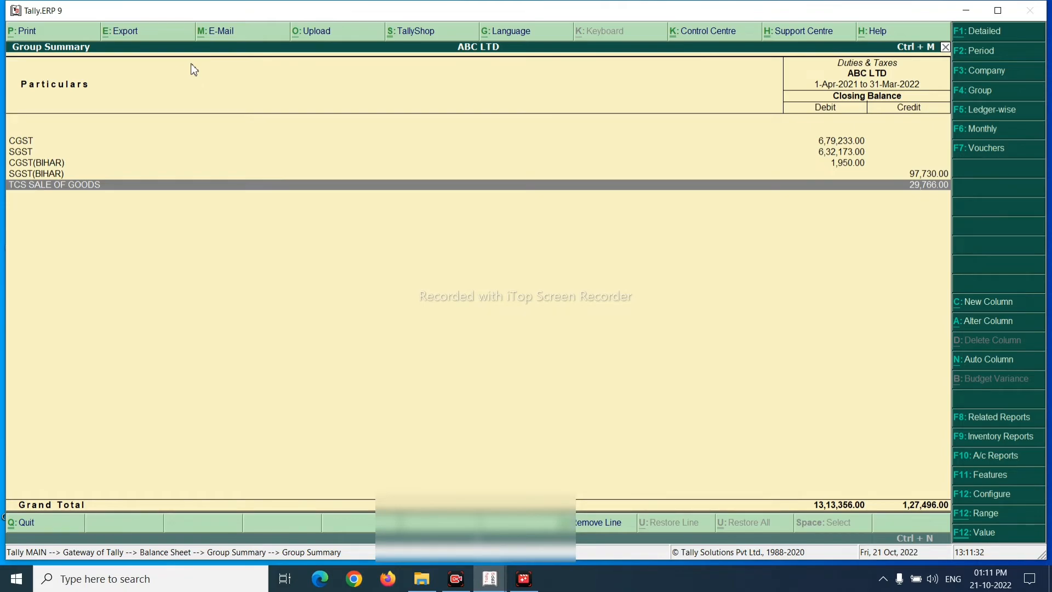
pyautogui.hotkey('ctrl', 'n')
pyautogui.write('297')
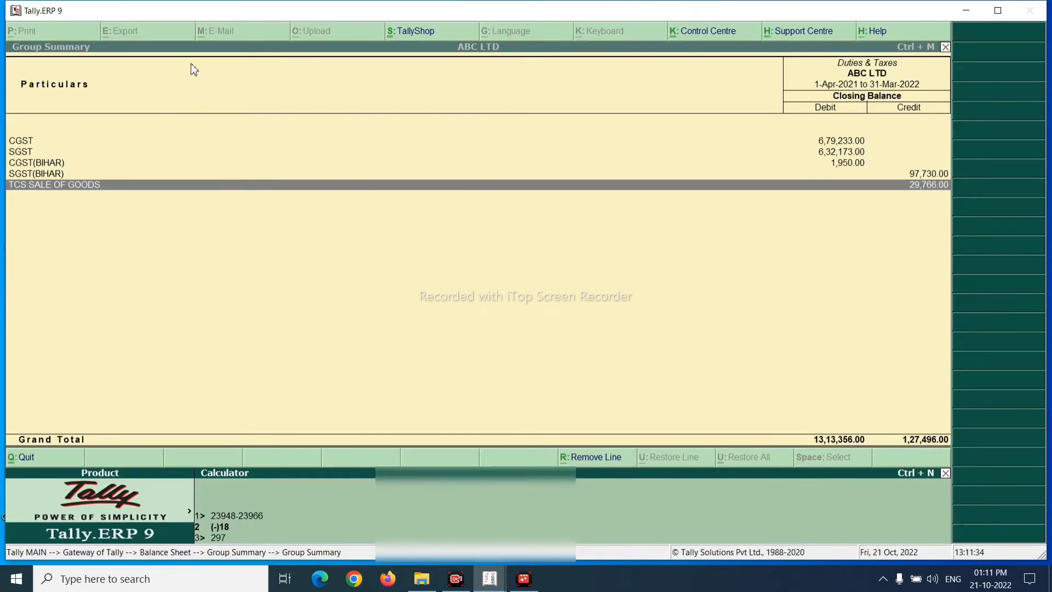
pyautogui.write('66-23948')
pyautogui.press('Return')
pyautogui.press('Escape')
pyautogui.press('Escape')
pyautogui.press('Escape')
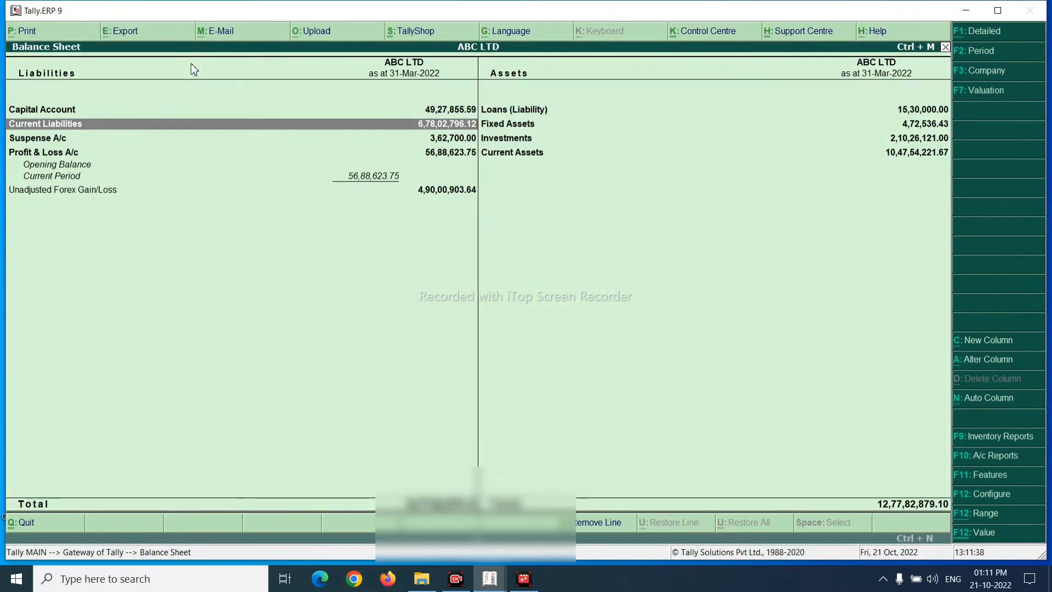
# Shut the group company ABC LTD and load ABC LTD(BIHAR) in its place
pyautogui.hotkey('alt', 'F3')
pyautogui.press('h')
pyautogui.press('Return')
pyautogui.press('Down')
pyautogui.press('Down')
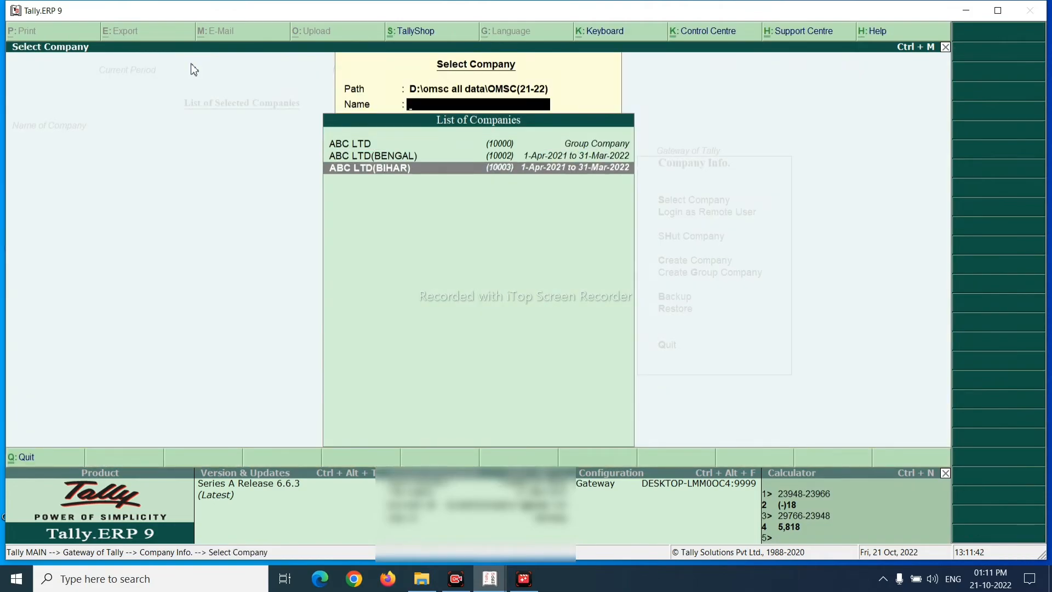
pyautogui.press('Return')
pyautogui.press('Escape')
# Open the TCS SALE OF GOODS ledger of ABC LTD(BIHAR) from the account books and examine its March sales vouchers and totals
pyautogui.write('dalTCS')
pyautogui.press('Down')
pyautogui.press('Return')
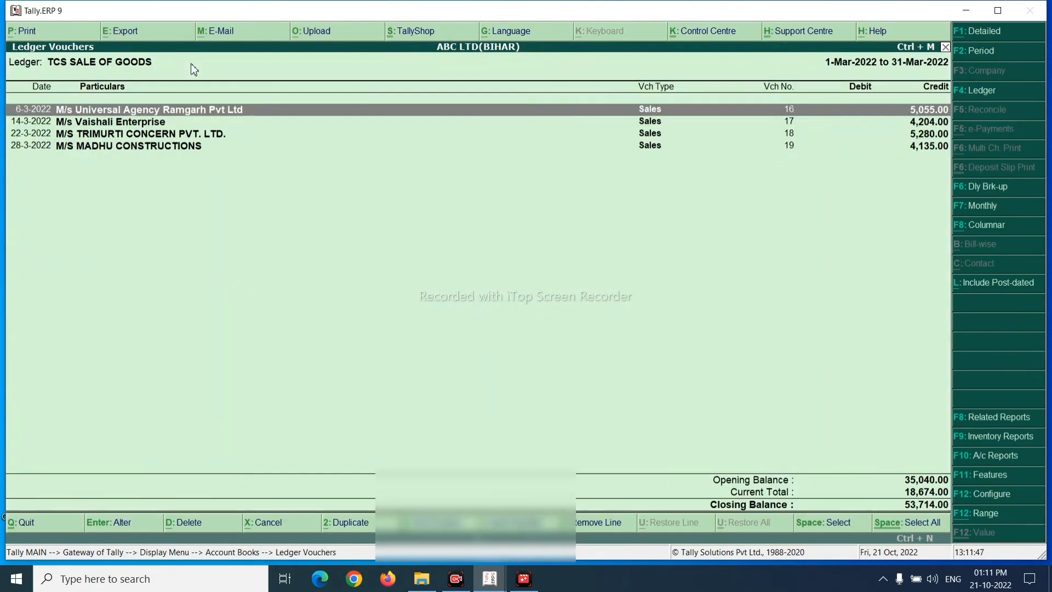
pyautogui.press('Down')
pyautogui.press('Down')
pyautogui.press('Down')
pyautogui.press('Up')
pyautogui.press('Up')
pyautogui.press('Up')
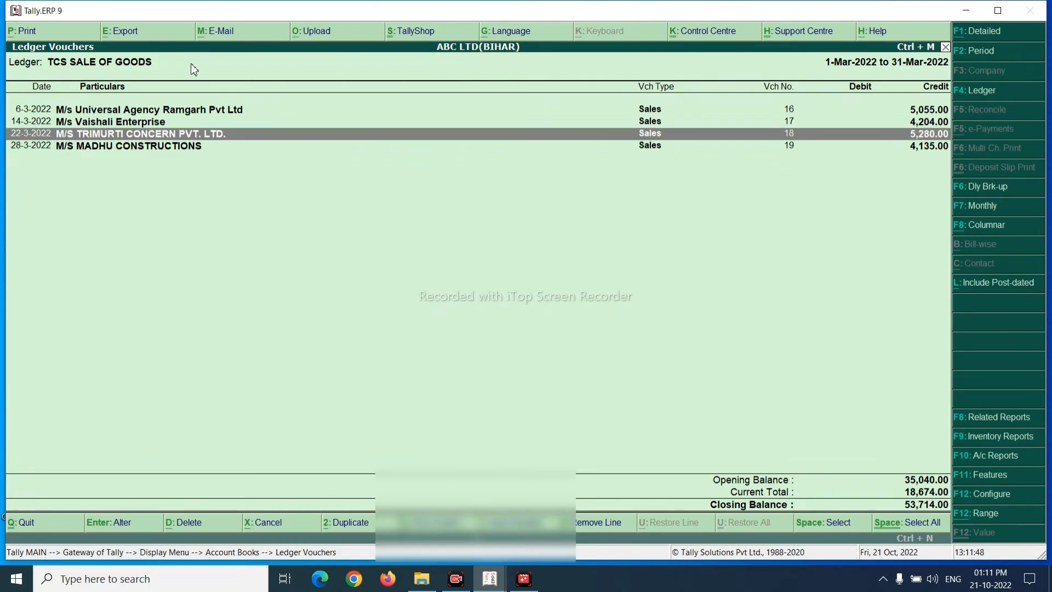
pyautogui.press('Down')
pyautogui.press('Down')
pyautogui.press('Down')
pyautogui.press('Up')
pyautogui.press('Up')
pyautogui.press('Up')
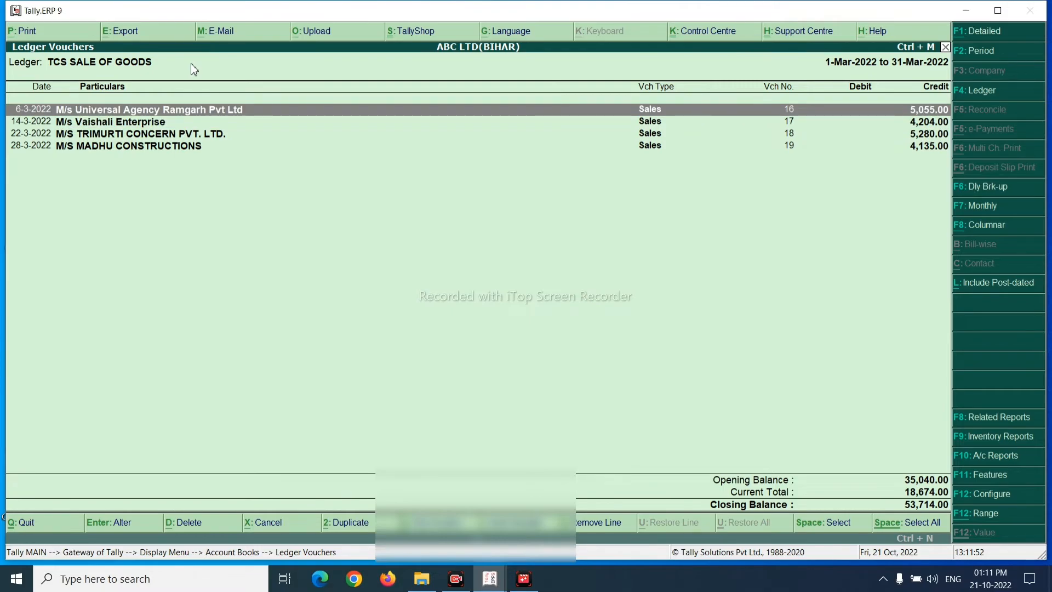
pyautogui.hotkey('ctrl', 'n')
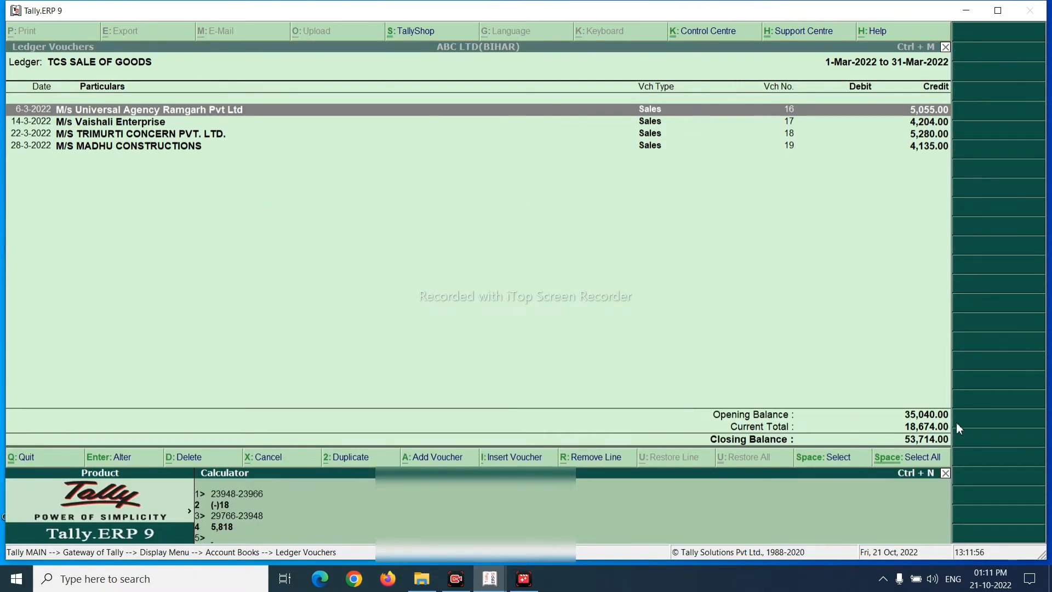
pyautogui.hotkey('ctrl', 'm')
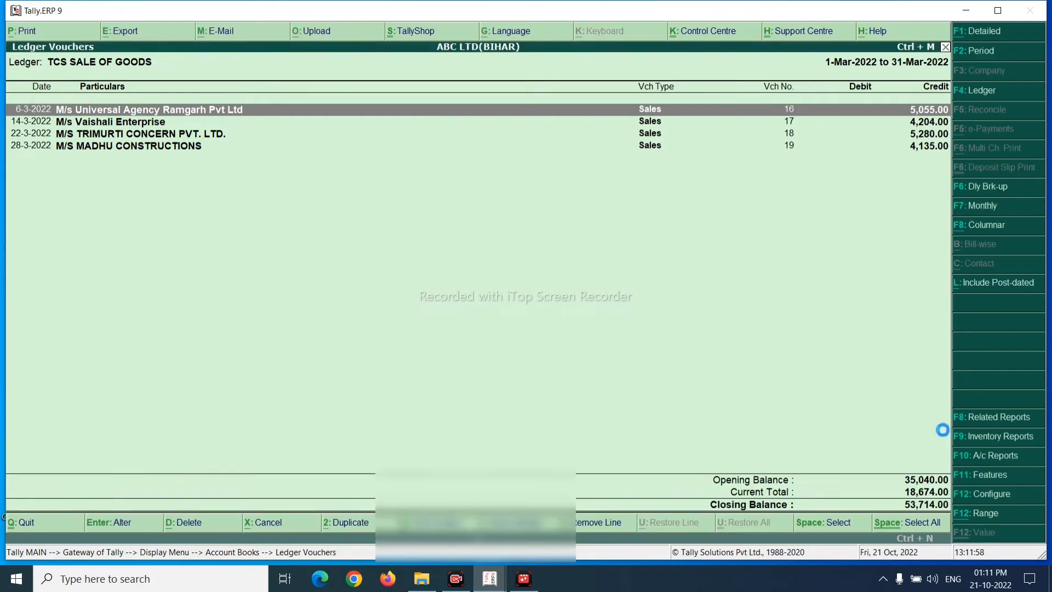
# Leave the ledger, shut ABC LTD(BIHAR) and load ABC LTD(BENGAL)
pyautogui.press('Escape')
pyautogui.press('Escape')
pyautogui.hotkey('alt', 'F3')
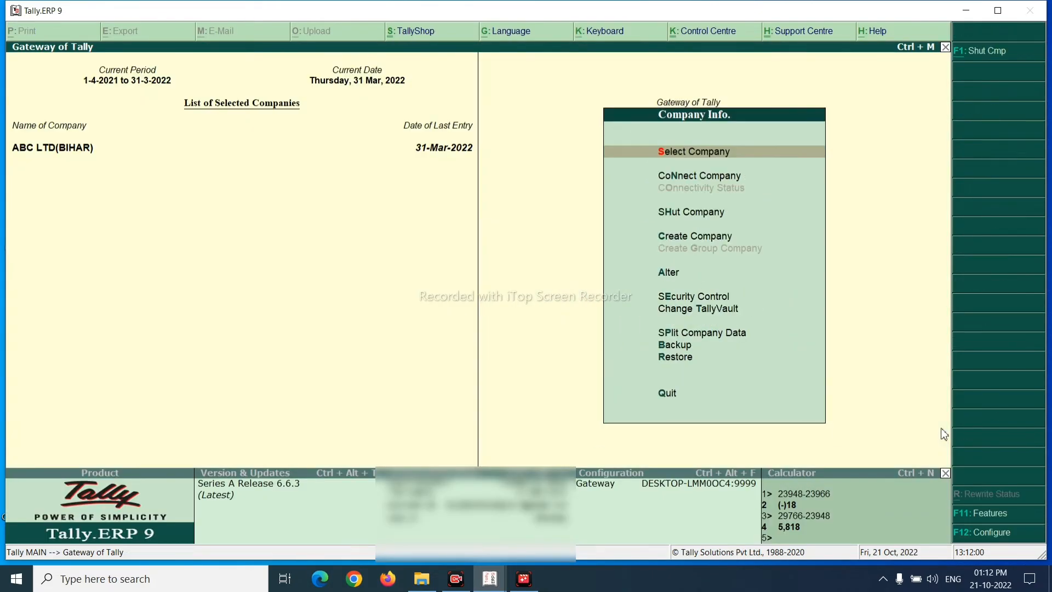
pyautogui.press('Down')
pyautogui.press('Down')
pyautogui.press('Return')
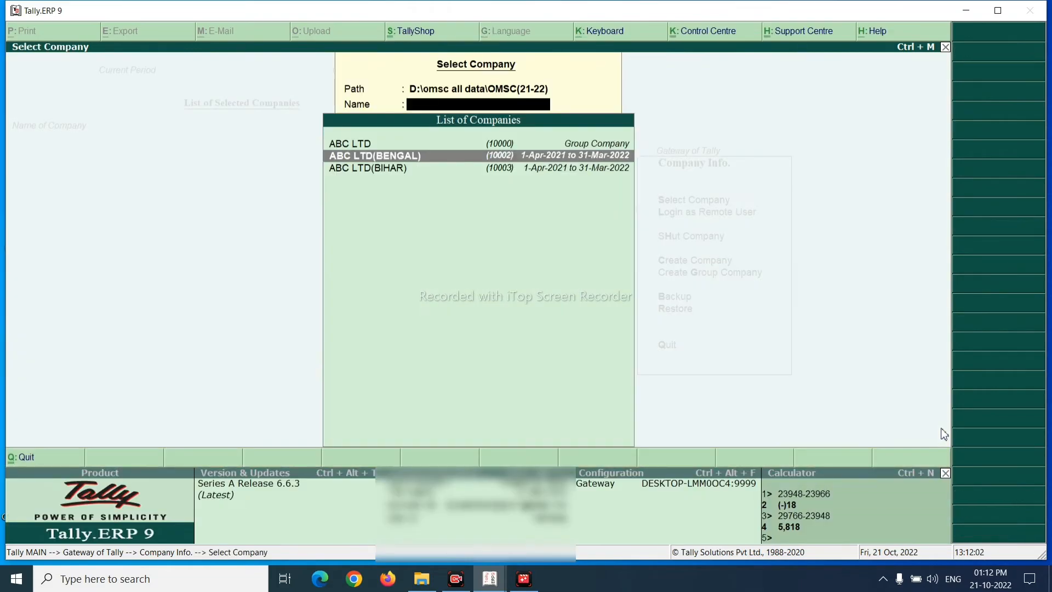
pyautogui.press('Return')
pyautogui.press('Return')
# Open the TCS SALE OF GOODS ledger of ABC LTD(BENGAL) from the account books to view its March vouchers
pyautogui.write('a')
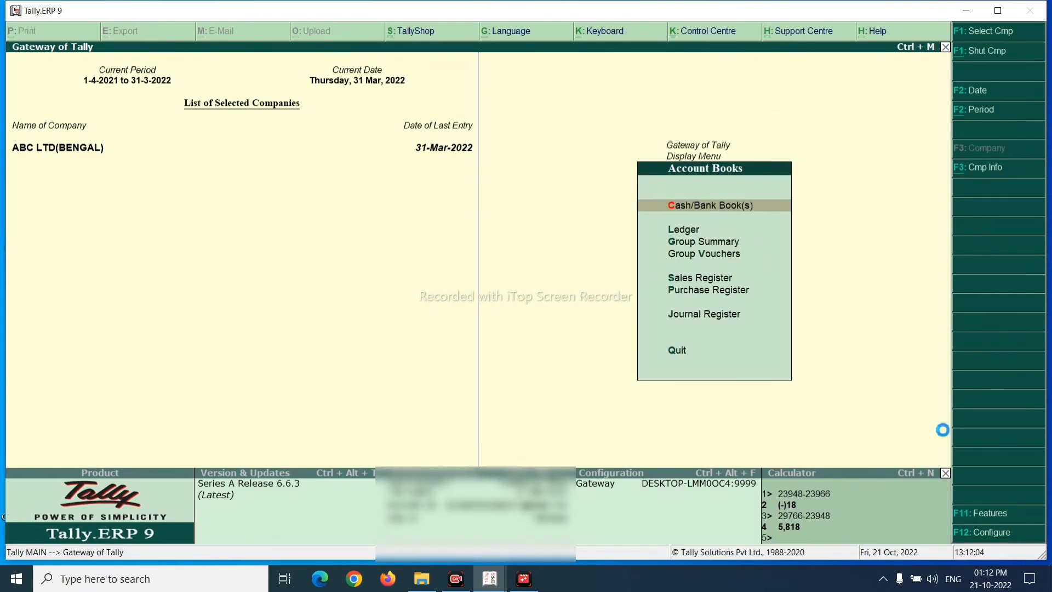
pyautogui.write('lTCS')
pyautogui.press('Down')
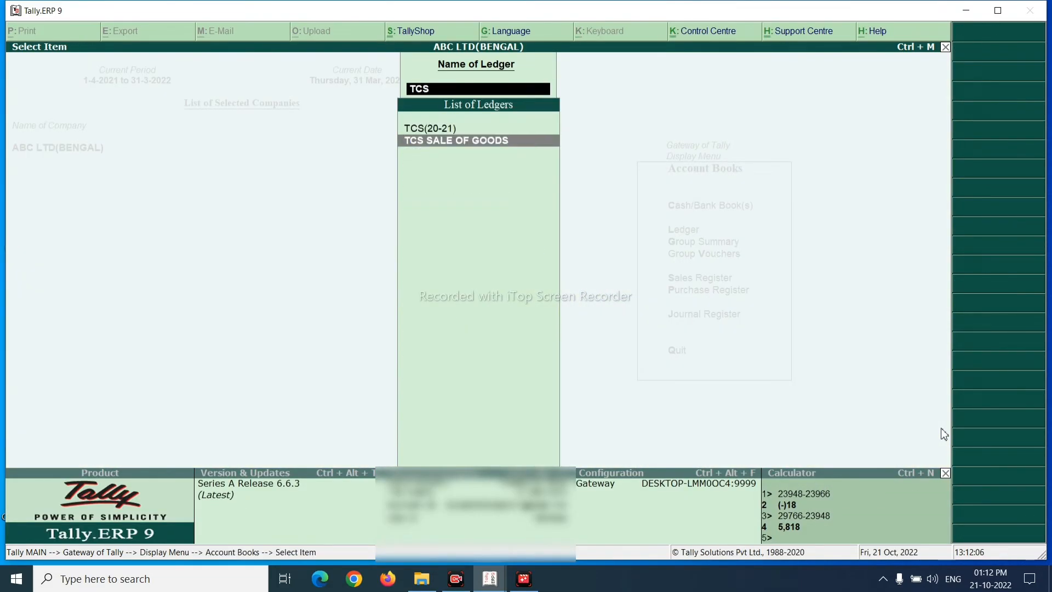
pyautogui.press('Return')
pyautogui.press('Down')
pyautogui.press('Down')
pyautogui.press('Up')
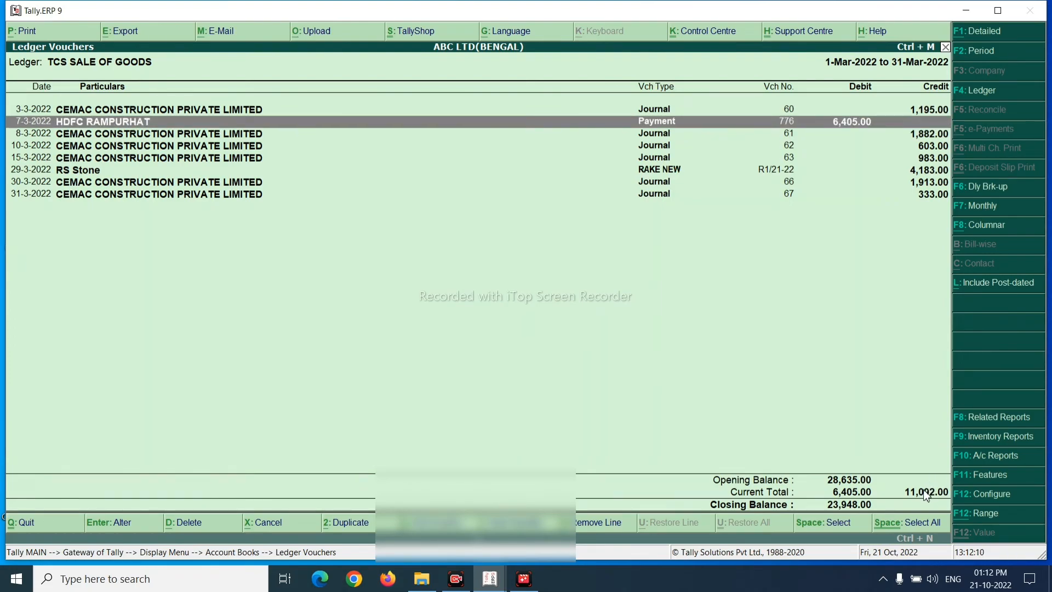
# Calculate 11092+18548 in the built-in calculator, then leave the ledger and return to the Gateway of Tally
pyautogui.hotkey('ctrl', 'n')
pyautogui.write('11092')
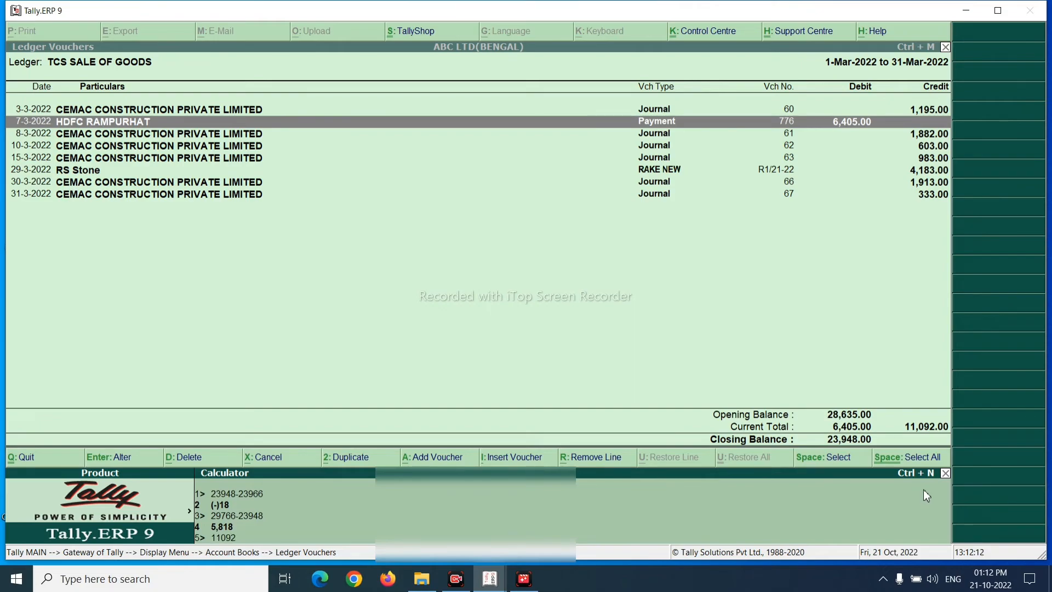
pyautogui.write('+18548')
pyautogui.press('Return')
pyautogui.press('Escape')
pyautogui.press('Escape')
pyautogui.press('Escape')
pyautogui.press('Escape')
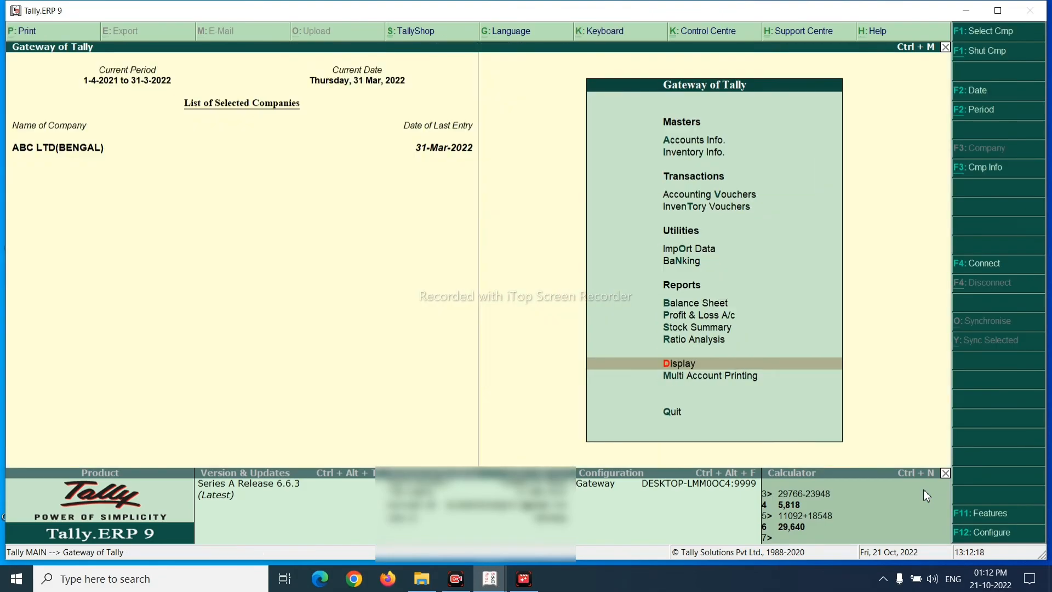
# Shut ABC LTD(BENGAL) and load the group company ABC LTD again
pyautogui.hotkey('alt', 'F3')
pyautogui.press('h')
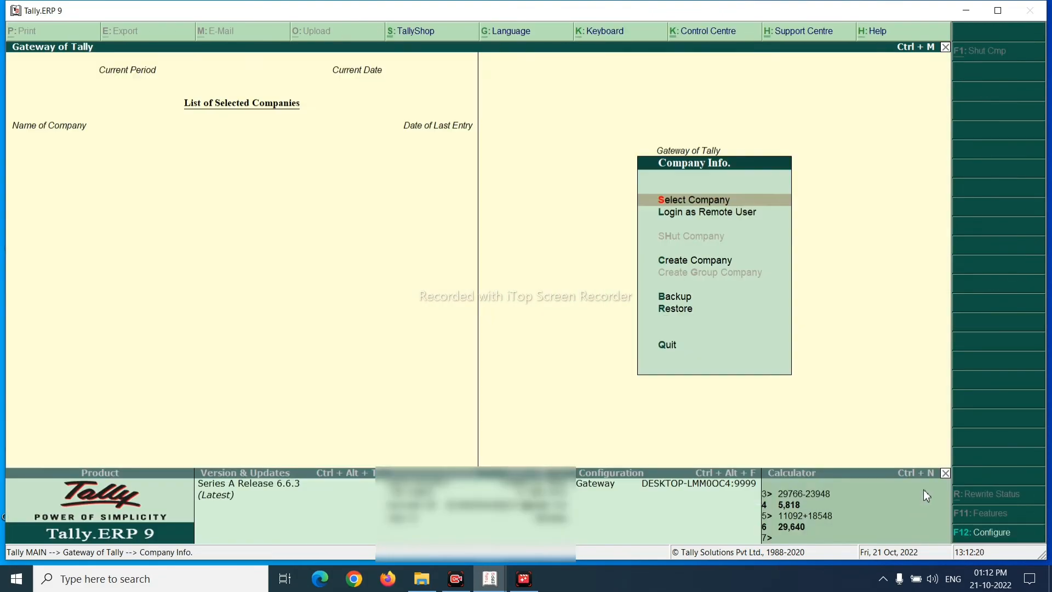
pyautogui.press('Return')
pyautogui.press('Return')
pyautogui.press('Escape')
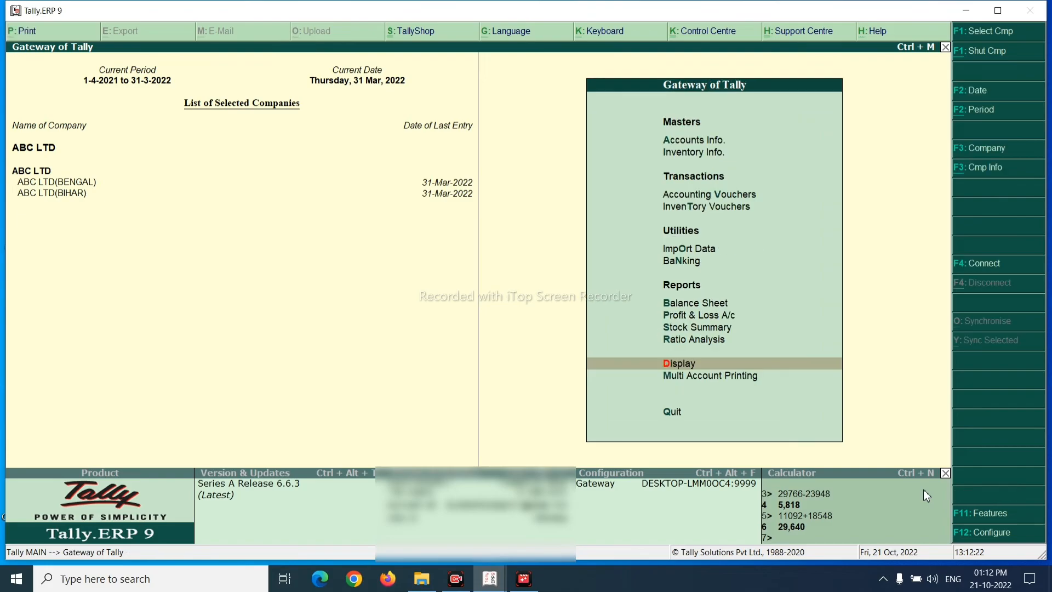
# Show the ABC LTD Balance Sheet in detailed format and drill down into Sundry Debtors under Current Assets
pyautogui.press('b')
pyautogui.hotkey('alt', 'F1')
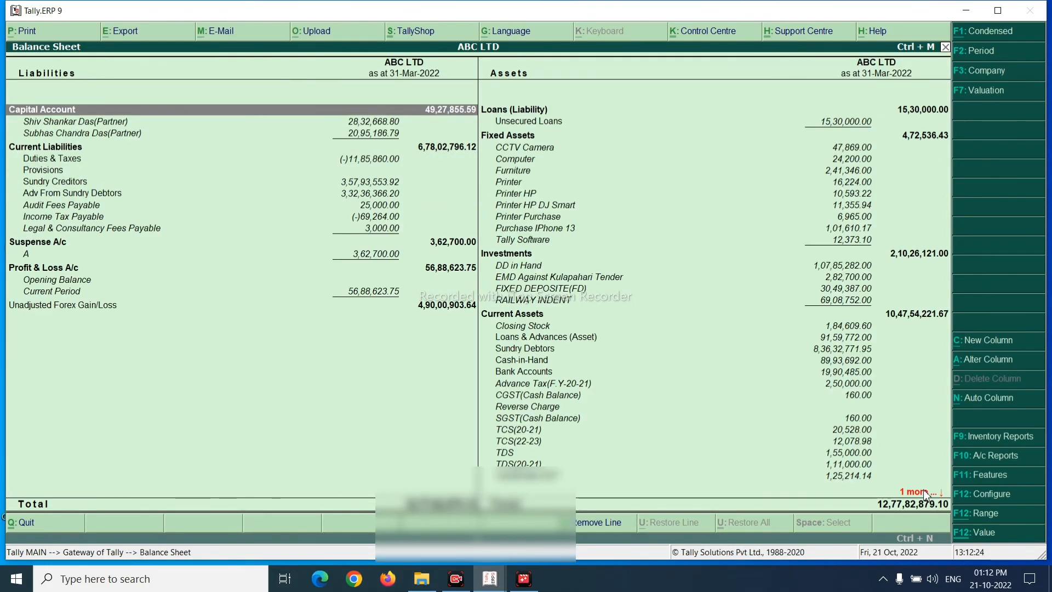
pyautogui.press('Down')
pyautogui.press('Right')
pyautogui.press('Down')
pyautogui.press('Down')
pyautogui.press('Down')
pyautogui.press('Down')
pyautogui.press('Down')
pyautogui.press('Down')
pyautogui.press('Down')
pyautogui.press('Down')
pyautogui.press('Down')
pyautogui.press('Down')
pyautogui.press('Down')
pyautogui.press('Down')
pyautogui.press('Down')
pyautogui.press('Down')
pyautogui.press('Down')
pyautogui.press('Down')
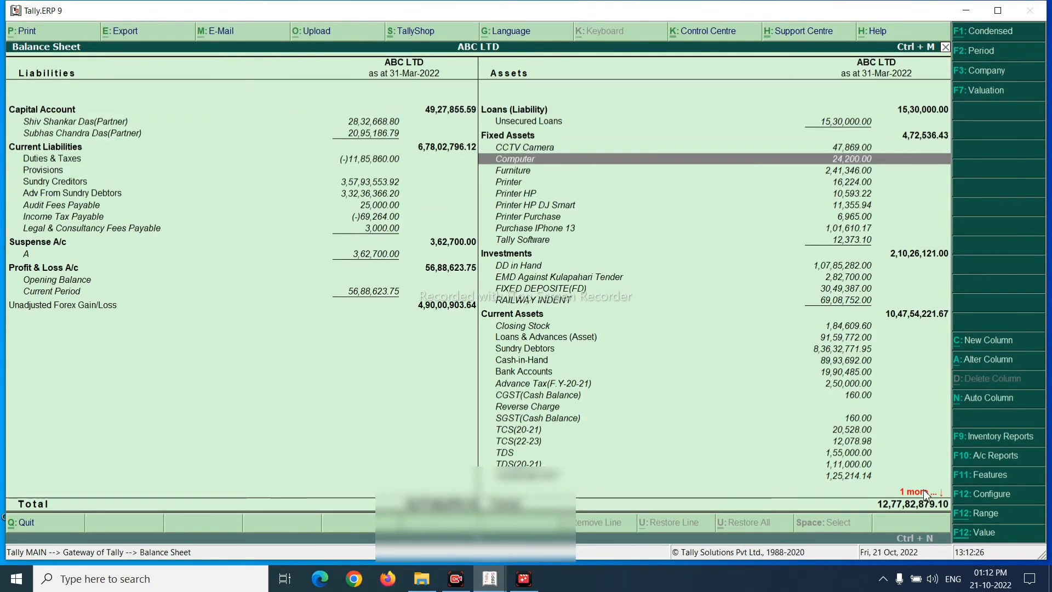
pyautogui.press('Down')
pyautogui.press('Down')
pyautogui.press('Down')
pyautogui.press('Up')
pyautogui.press('Return')
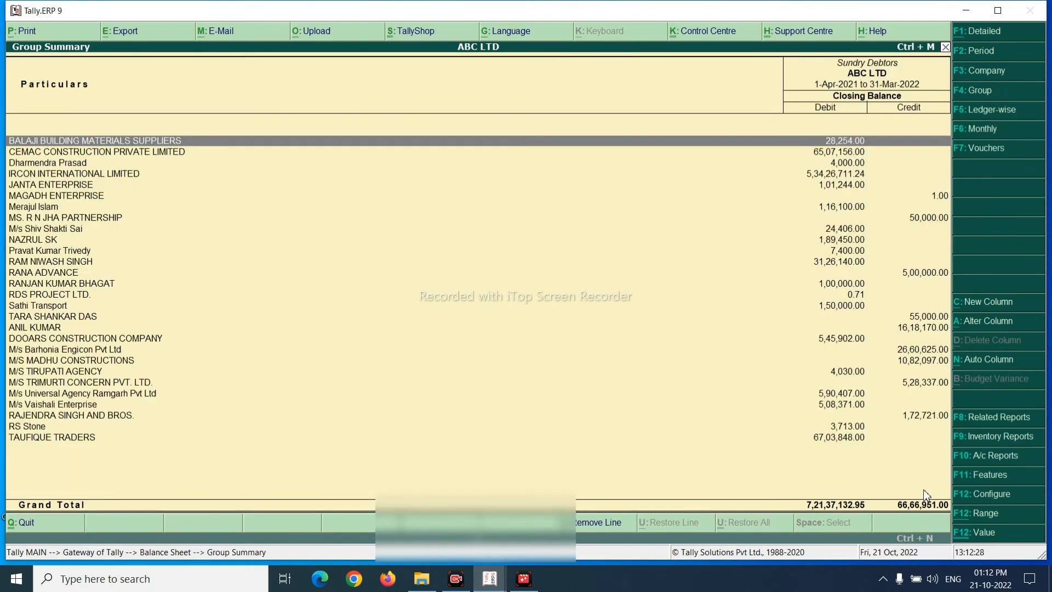
# Return to the Balance Sheet, view the Sundry Creditors group summary under Current Liabilities, and close that summary
pyautogui.press('Escape')
pyautogui.press('Left')
pyautogui.press('Up')
pyautogui.press('Up')
pyautogui.press('Up')
pyautogui.press('Up')
pyautogui.press('Up')
pyautogui.press('Up')
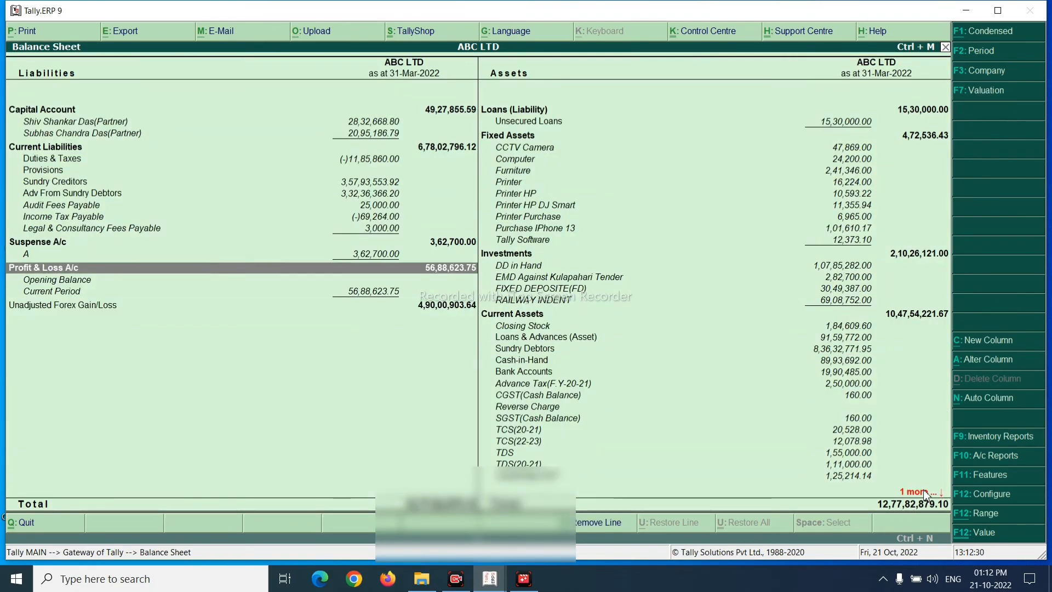
pyautogui.press('Up')
pyautogui.press('Up')
pyautogui.press('Up')
pyautogui.press('Up')
pyautogui.press('Return')
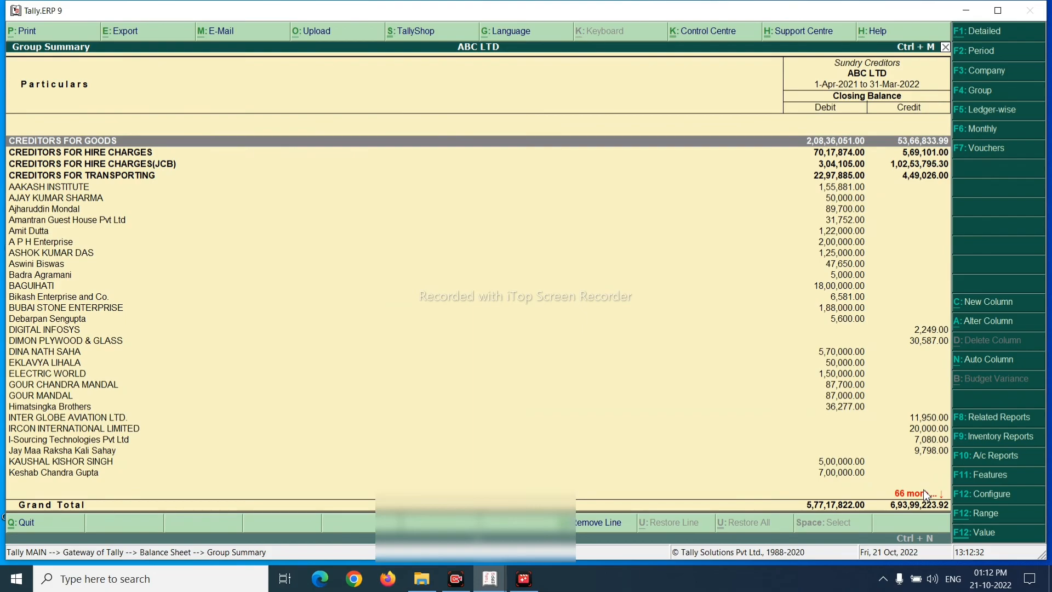
pyautogui.press('Escape')
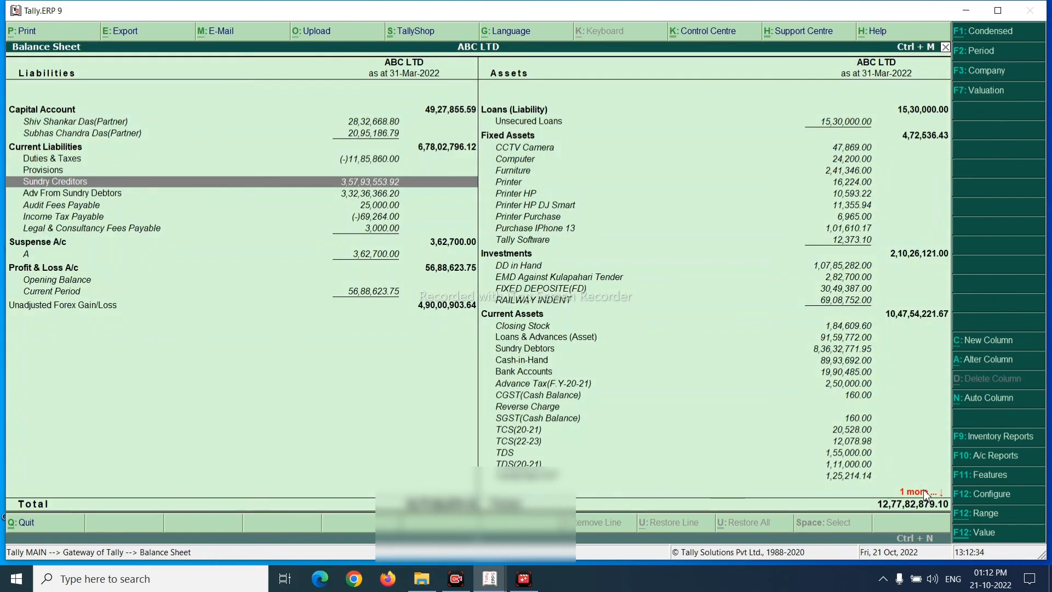
# Drill through Sundry Creditors into CREDITORS FOR GOODS to view its ledgers, then exit to the Gateway of Tally
pyautogui.press('Return')
pyautogui.press('Return')
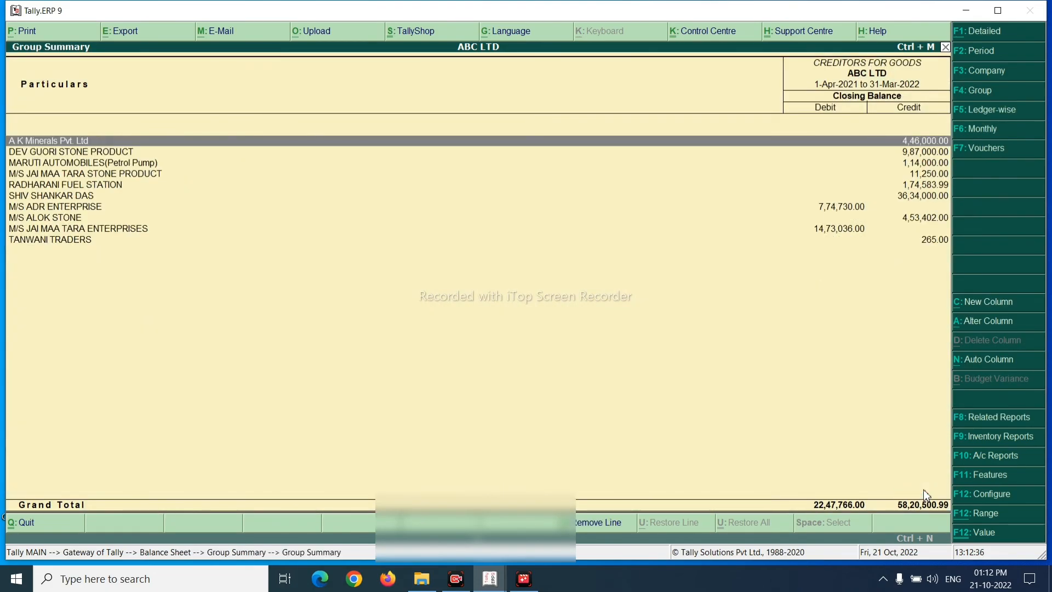
pyautogui.press('Escape')
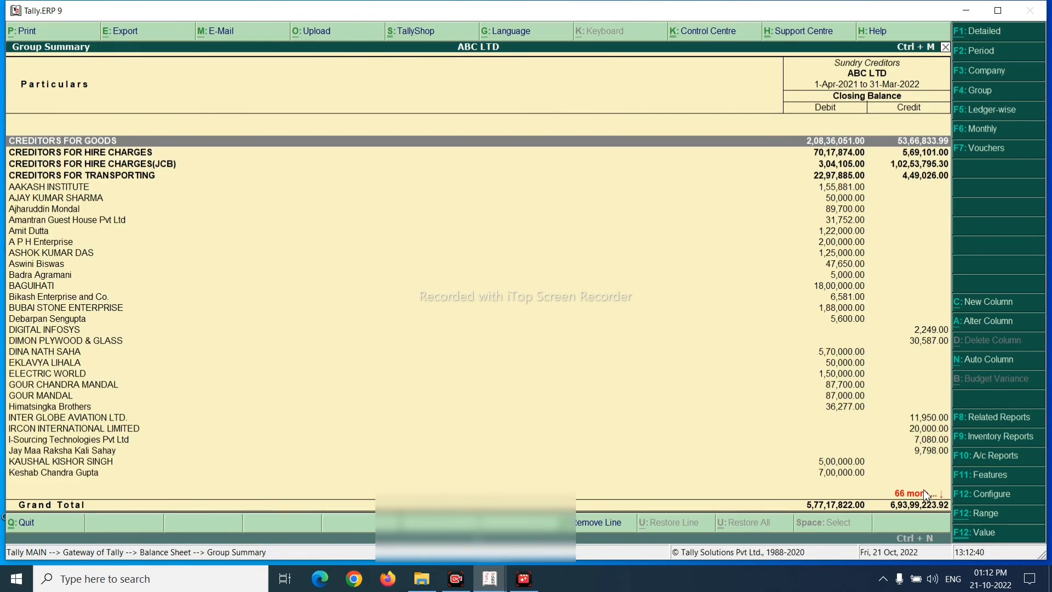
pyautogui.press('Escape')
pyautogui.press('Escape')
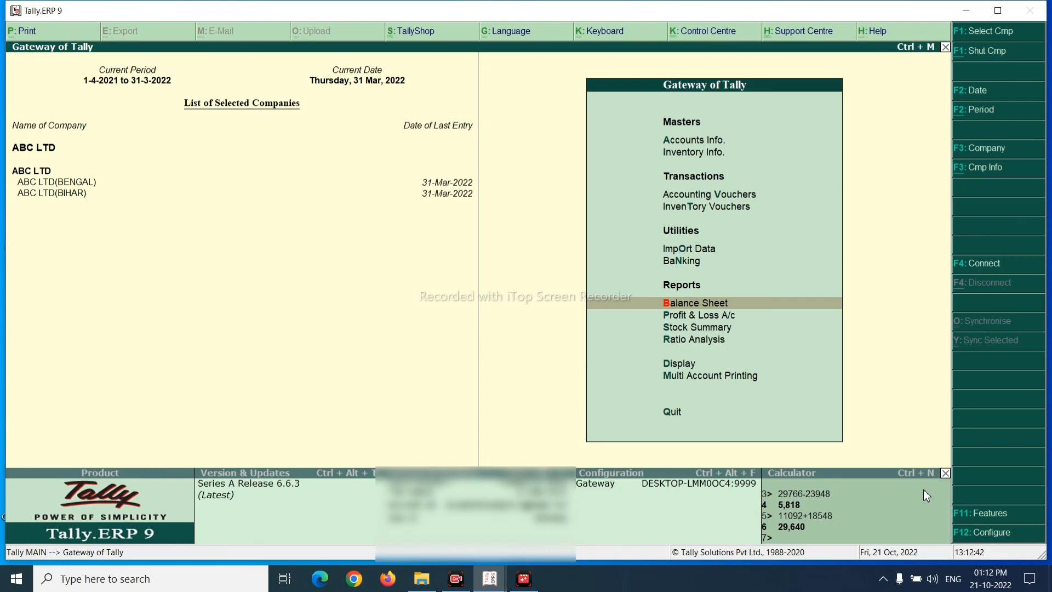